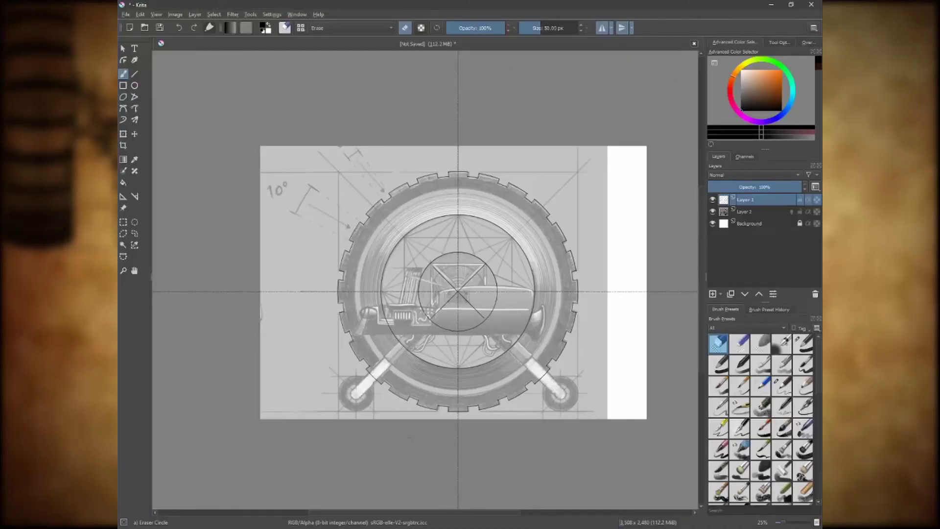
Rename Layer 1 to 'wheel 1' and add a new wheel 2 layer above it.
scroll(470, 323, "up", 2)
left_click(781, 385)
double_click(745, 200)
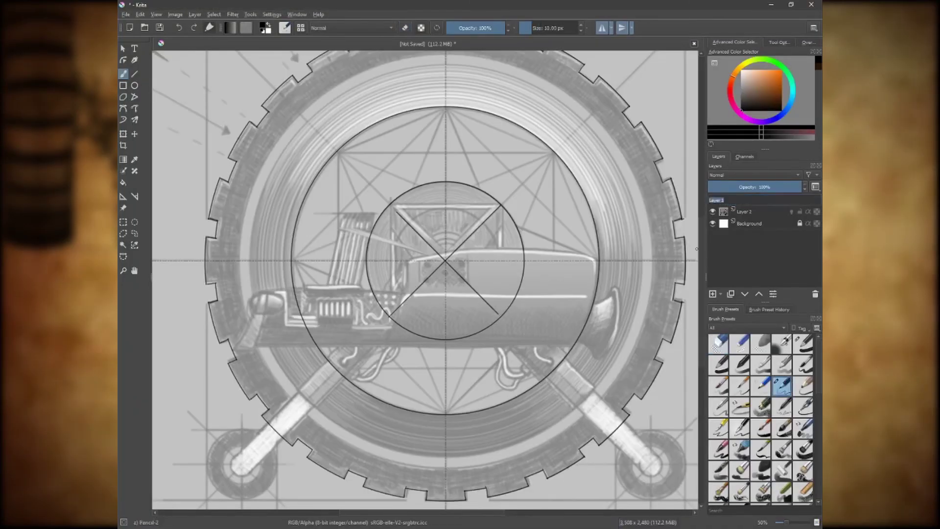
type("wheel 1")
key("Return")
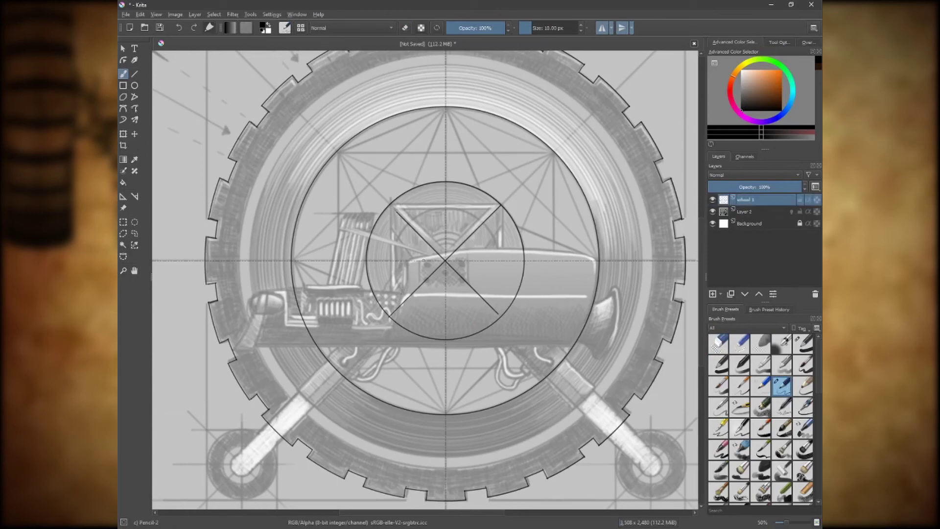
key("ctrl+j")
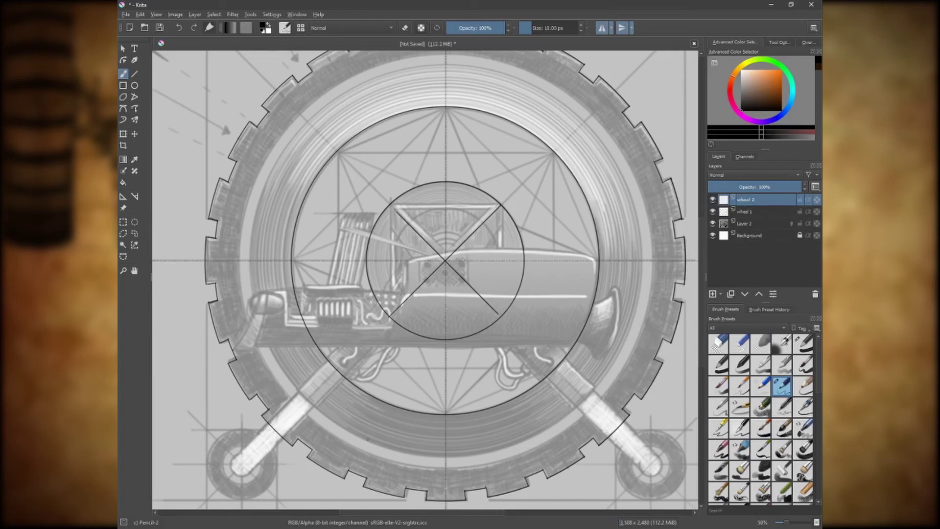
Hide wheel 1 and place a three-point concentric ellipse guide around the big wheel.
left_click(712, 211)
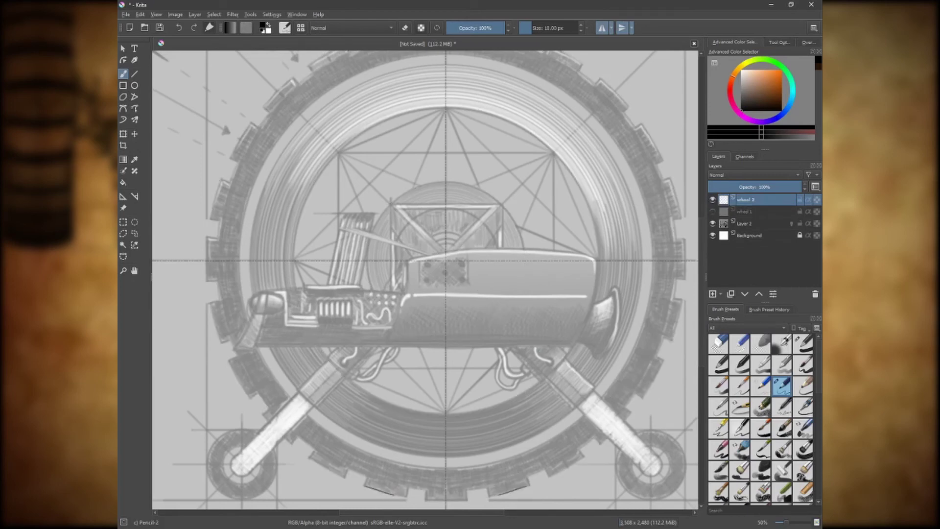
mouse_move(407, 497)
left_mouse_down()
mouse_move(407, 487)
mouse_move(426, 488)
mouse_move(426, 500)
left_mouse_up()
left_click(123, 196)
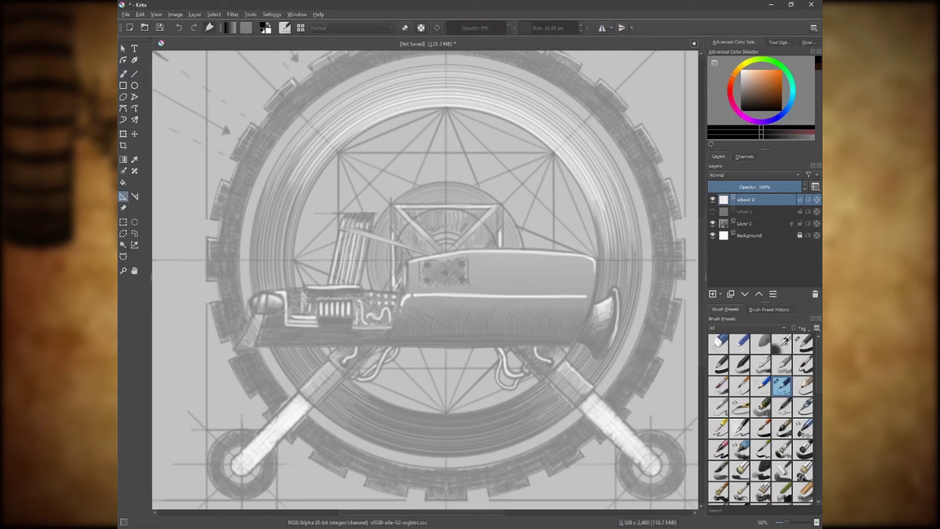
left_click(769, 66)
left_click(212, 260)
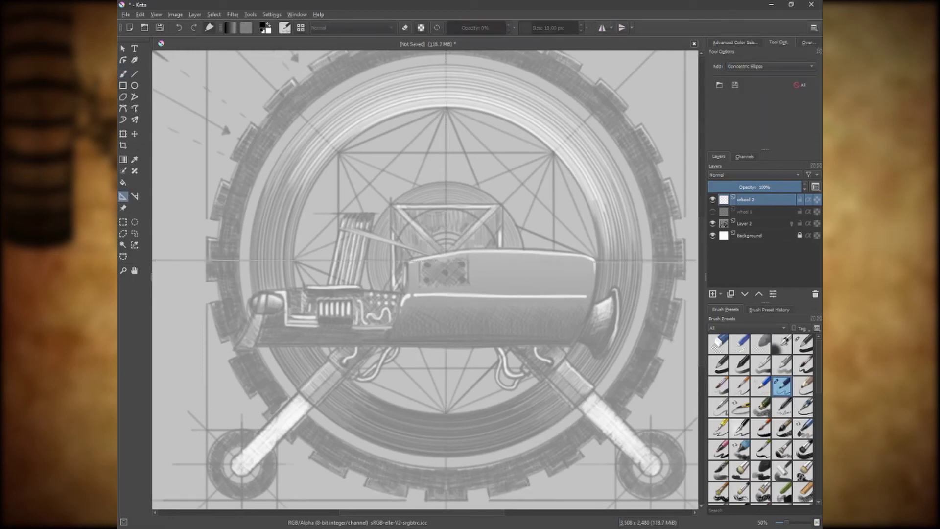
left_click(680, 260)
left_click(445, 494)
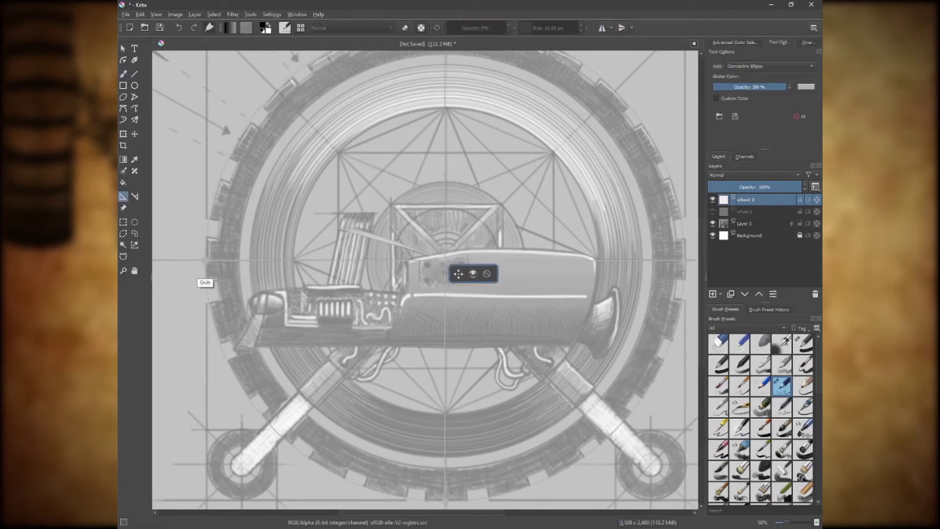
Ink two snapped concentric rim circles on wheel 2, then enable horizontal and vertical mirroring.
key("b")
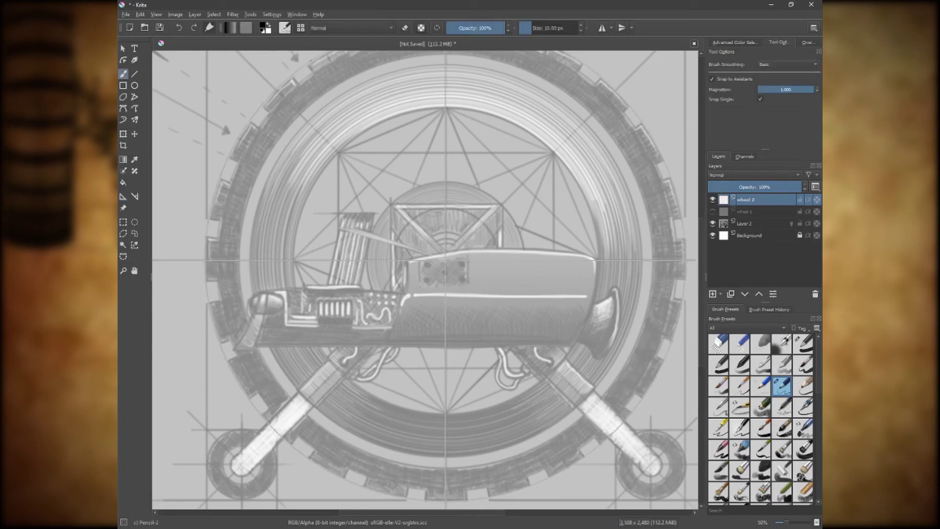
mouse_move(274, 431)
left_mouse_down()
mouse_move(596, 283)
mouse_move(598, 264)
mouse_move(539, 145)
left_mouse_up()
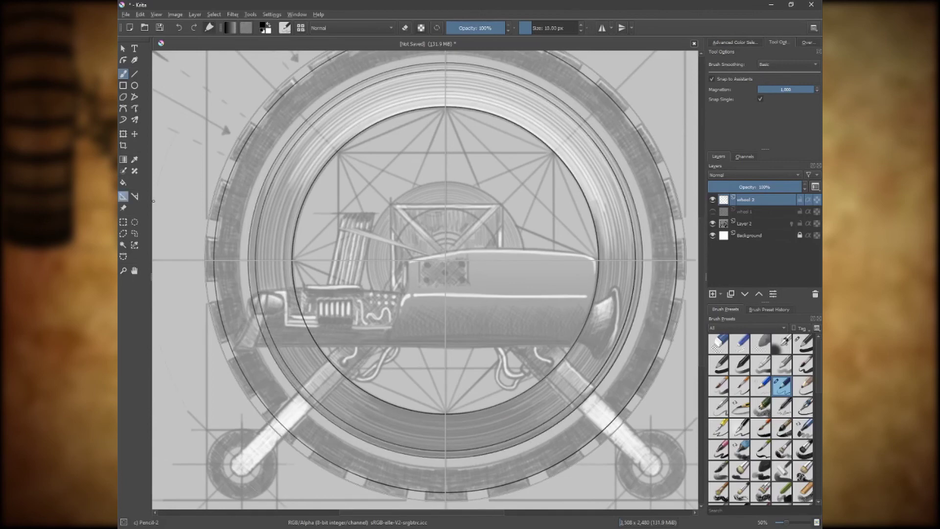
left_click_drag(480, 394, 360, 450)
left_click(601, 28)
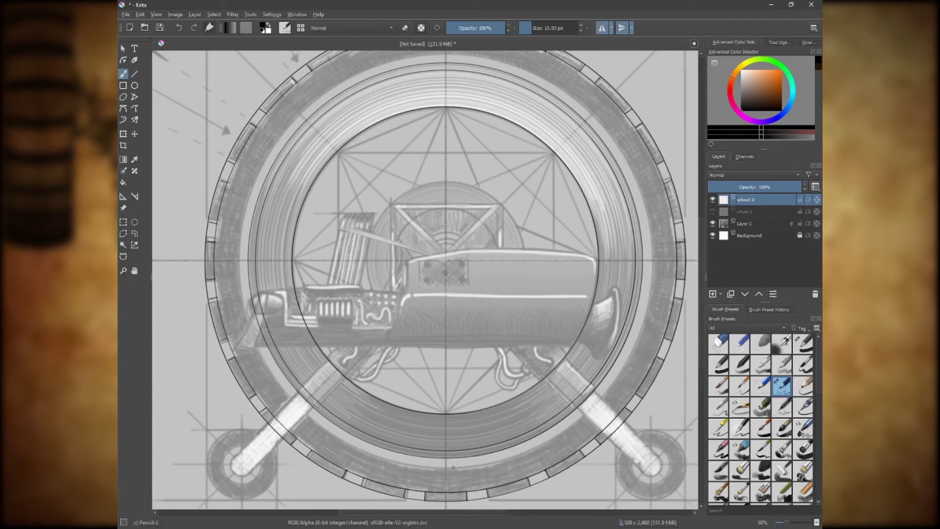
Erase mirrored notches between the teeth along the big wheel's outer rim.
key("e")
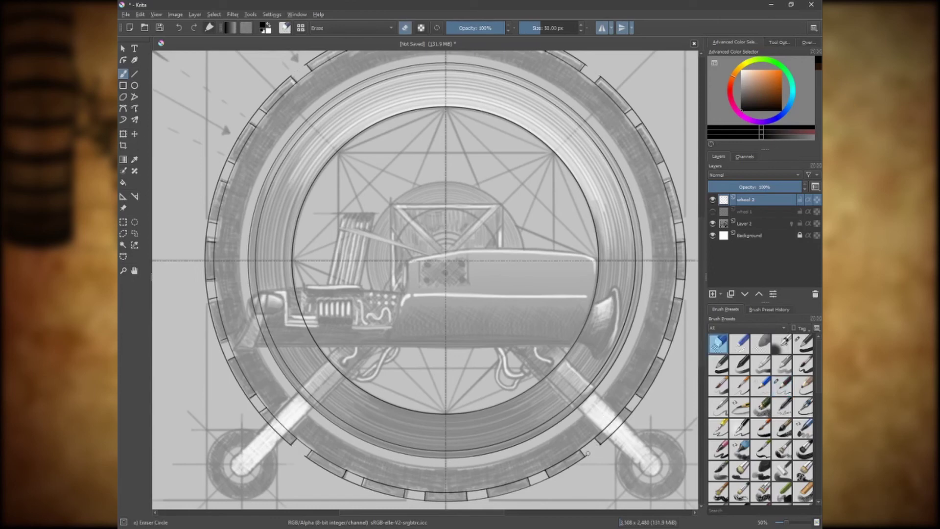
left_click_drag(543, 478, 471, 498)
left_click_drag(630, 416, 684, 293)
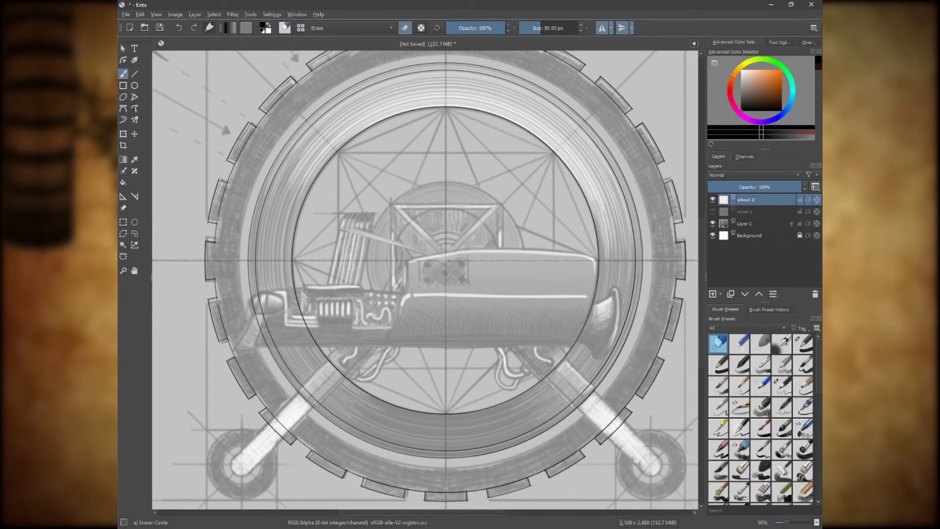
mouse_move(684, 293)
left_mouse_down()
mouse_move(641, 387)
mouse_move(595, 433)
left_mouse_up()
left_click_drag(562, 460, 446, 492)
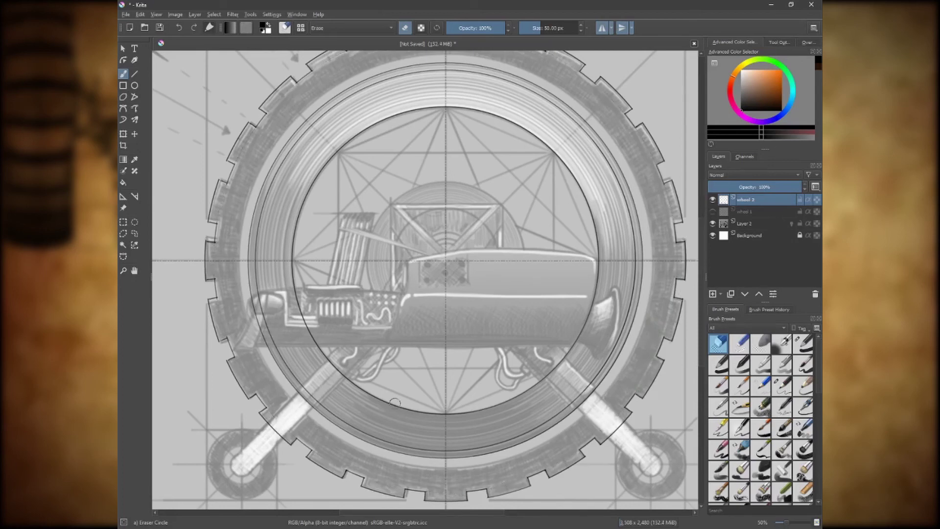
key("slash")
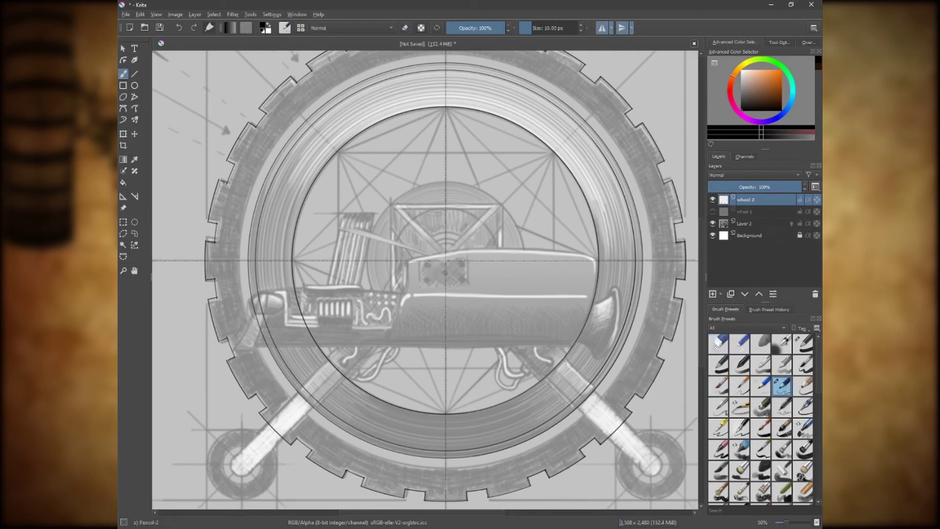
Place an ellipse guide on the small central circle and hide the wheel 2 layer.
key("minus")
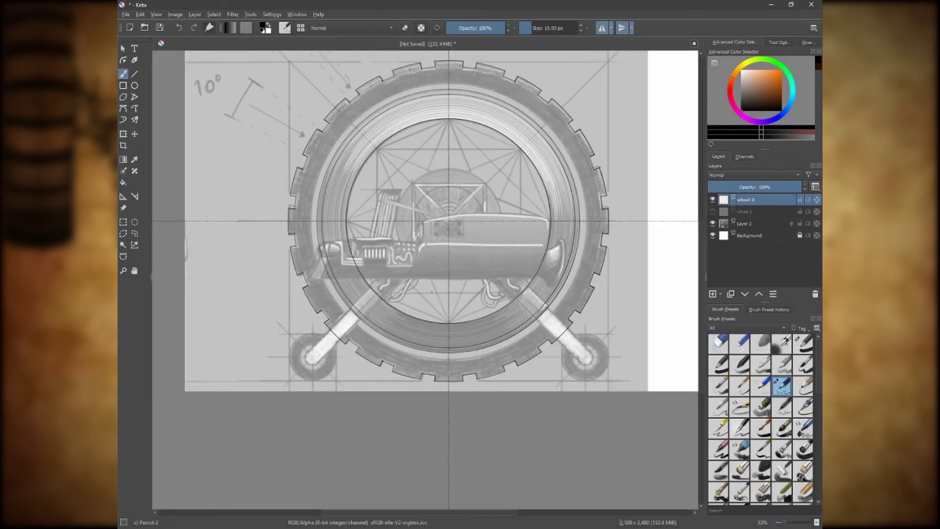
scroll(425, 279, "up", 2)
left_click(122, 196)
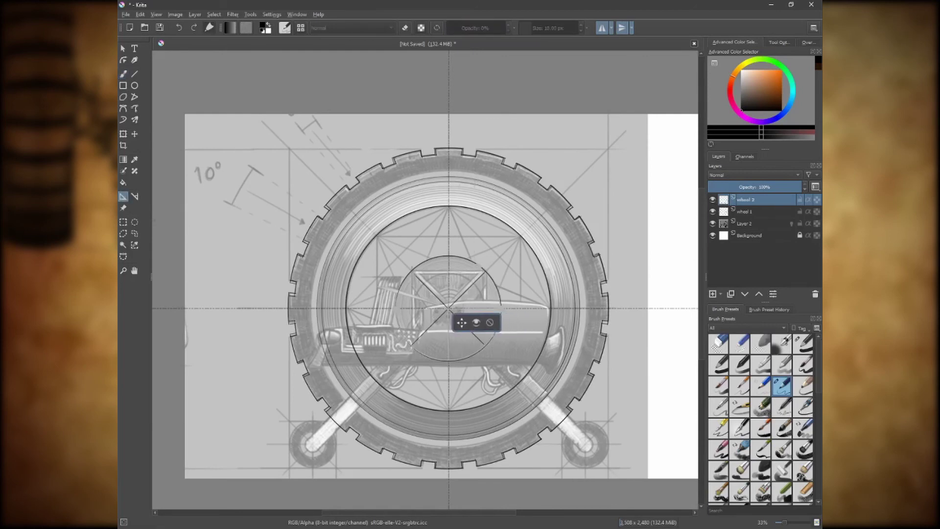
key("b")
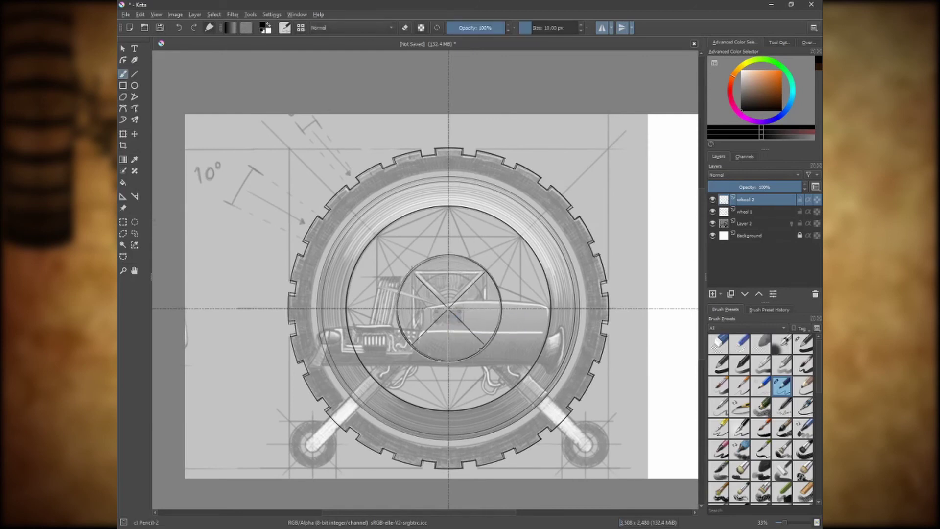
left_click(122, 196)
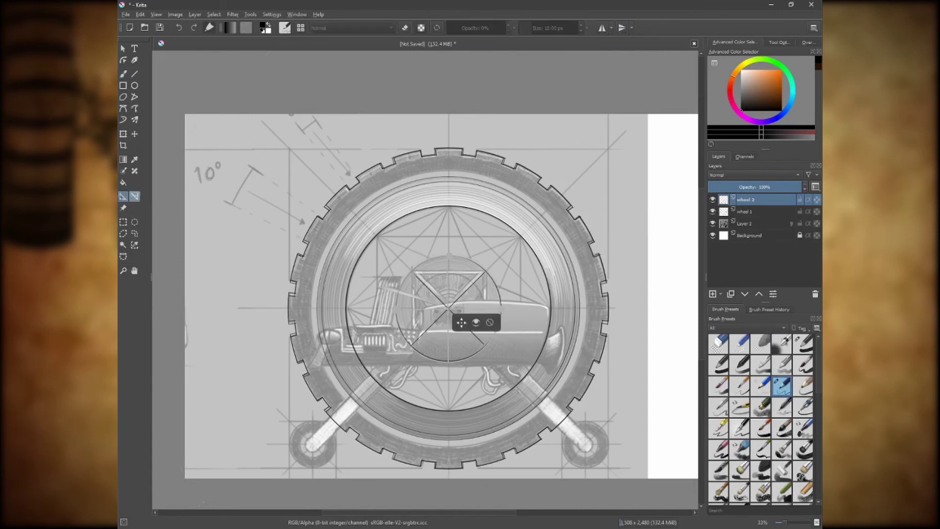
left_click(712, 199)
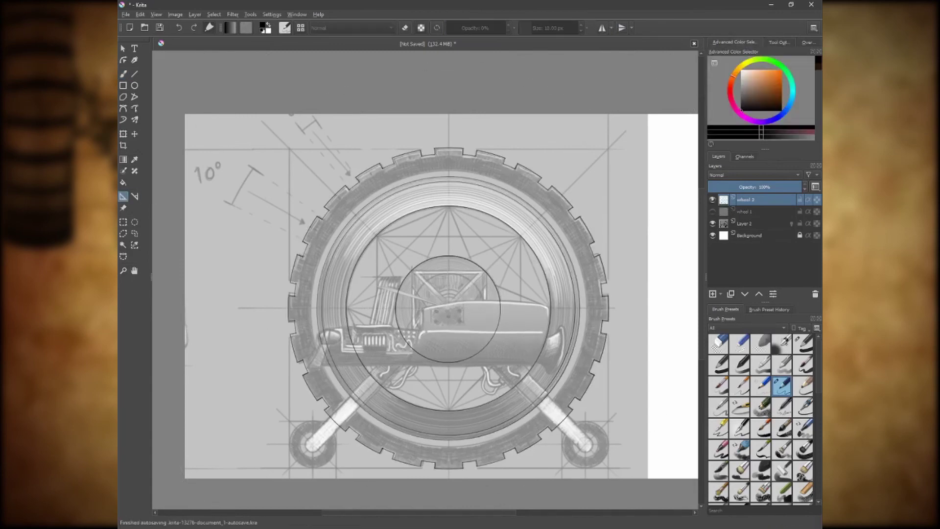
left_click(712, 211)
left_click(712, 224)
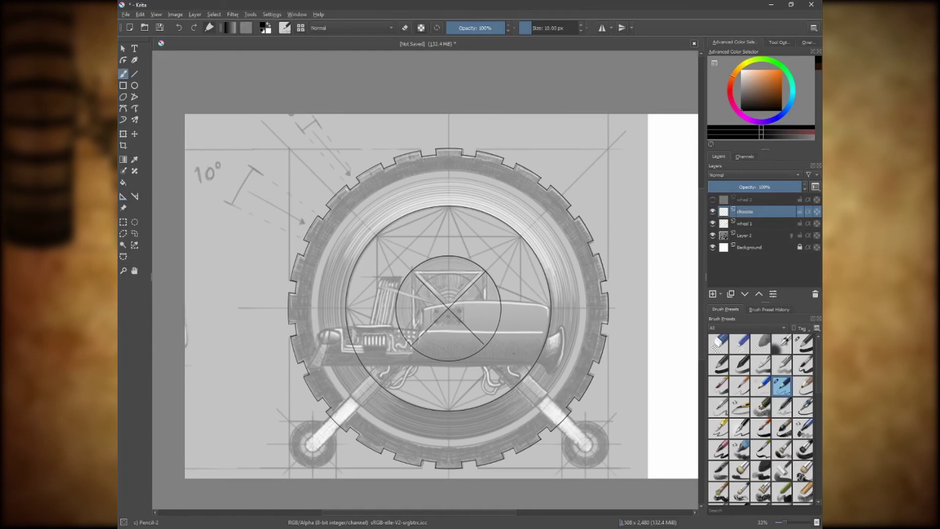
Draw the car body box: underside, rear end, slanted front, cab and roof lines.
left_click_drag(362, 360, 528, 358)
left_click_drag(325, 360, 540, 357)
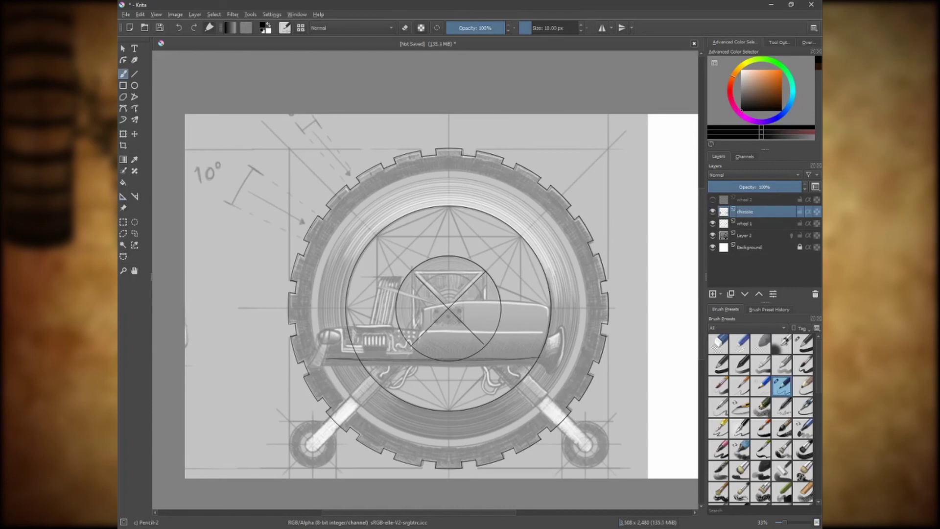
left_click_drag(544, 271, 541, 357)
mouse_move(395, 315)
left_mouse_down()
mouse_move(329, 315)
mouse_move(324, 364)
left_mouse_up()
left_click_drag(330, 312, 311, 364)
mouse_move(394, 315)
left_mouse_down()
mouse_move(398, 274)
mouse_move(538, 272)
left_mouse_up()
mouse_move(397, 272)
left_mouse_down()
mouse_move(544, 272)
mouse_move(345, 312)
left_mouse_up()
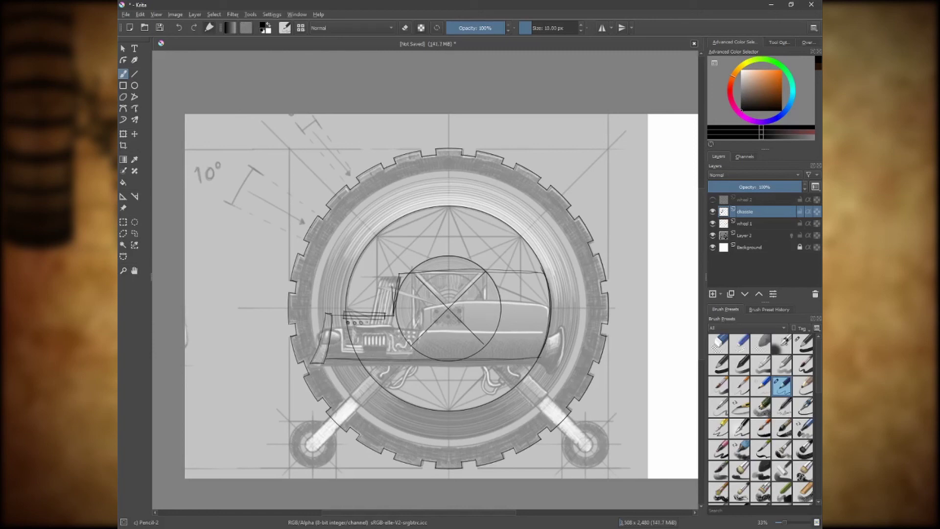
Add engine dots, the front blade edges, the curved underside and the chassis rear end.
left_click(381, 323)
mouse_move(347, 325)
left_mouse_down()
mouse_move(420, 337)
mouse_move(369, 325)
left_mouse_up()
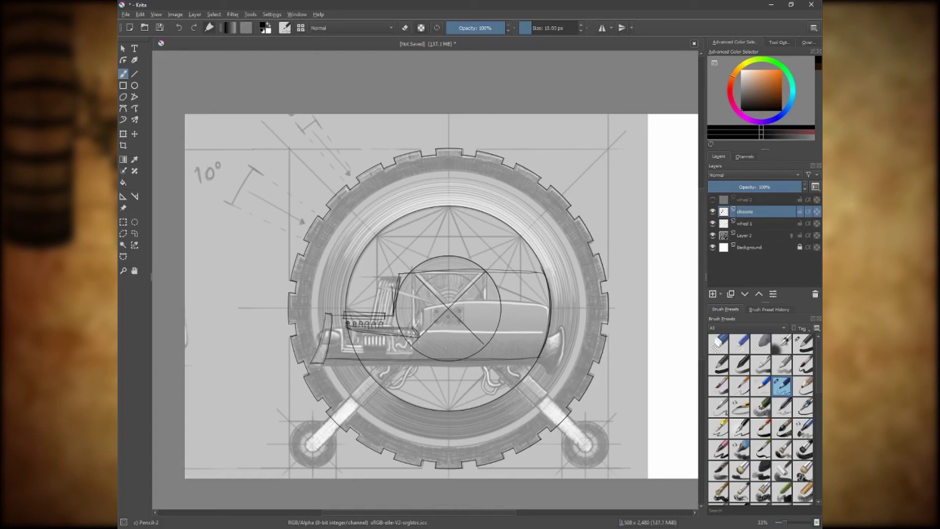
left_click_drag(350, 347, 395, 347)
mouse_move(341, 314)
left_mouse_down()
mouse_move(341, 346)
mouse_move(341, 313)
left_mouse_up()
mouse_move(343, 348)
left_mouse_down()
mouse_move(395, 345)
mouse_move(330, 338)
mouse_move(332, 318)
mouse_move(320, 336)
mouse_move(336, 335)
left_mouse_up()
left_click_drag(333, 321, 331, 335)
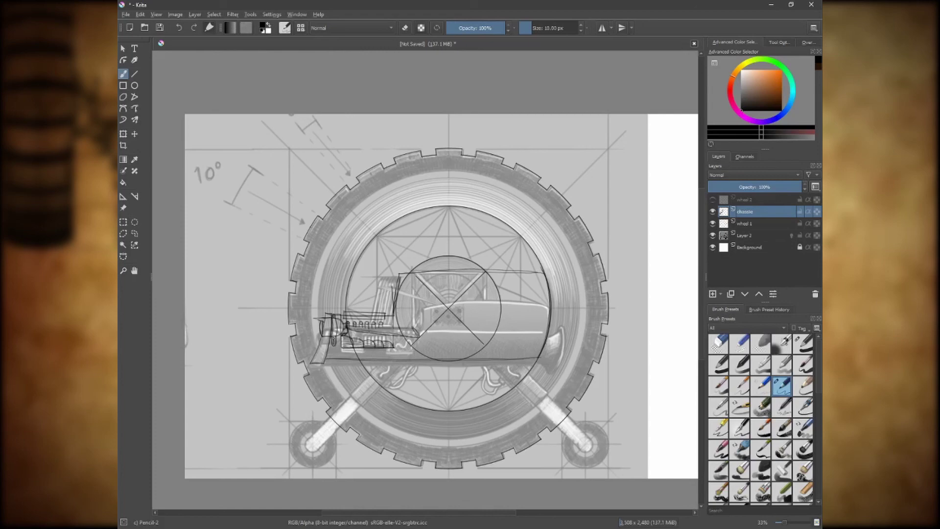
mouse_move(383, 326)
left_mouse_down()
mouse_move(557, 307)
mouse_move(563, 341)
mouse_move(557, 319)
mouse_move(480, 368)
mouse_move(377, 332)
mouse_move(427, 369)
mouse_move(377, 334)
left_mouse_up()
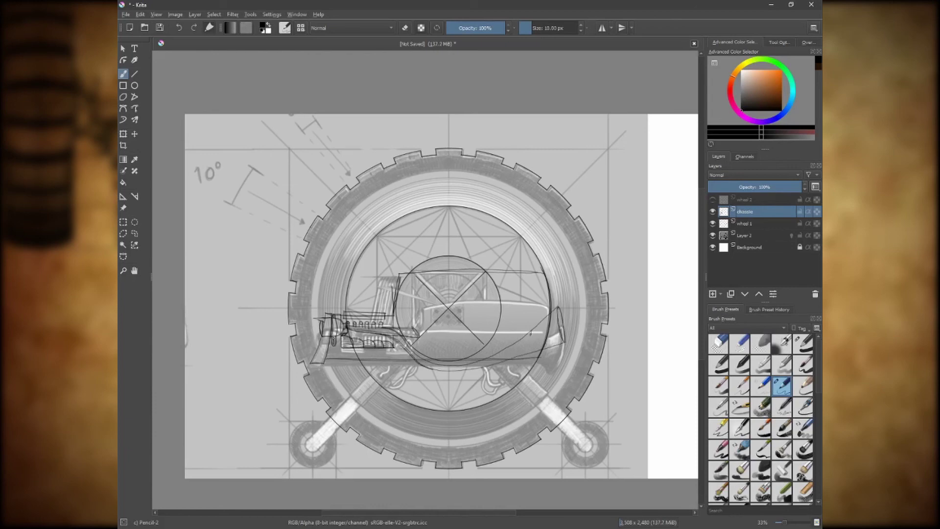
mouse_move(531, 330)
left_mouse_down()
mouse_move(525, 354)
mouse_move(532, 351)
left_mouse_up()
Show the grey reference sketch, add a concentric ellipse guide on the small wheel, enable horizontal mirroring.
left_click(712, 234)
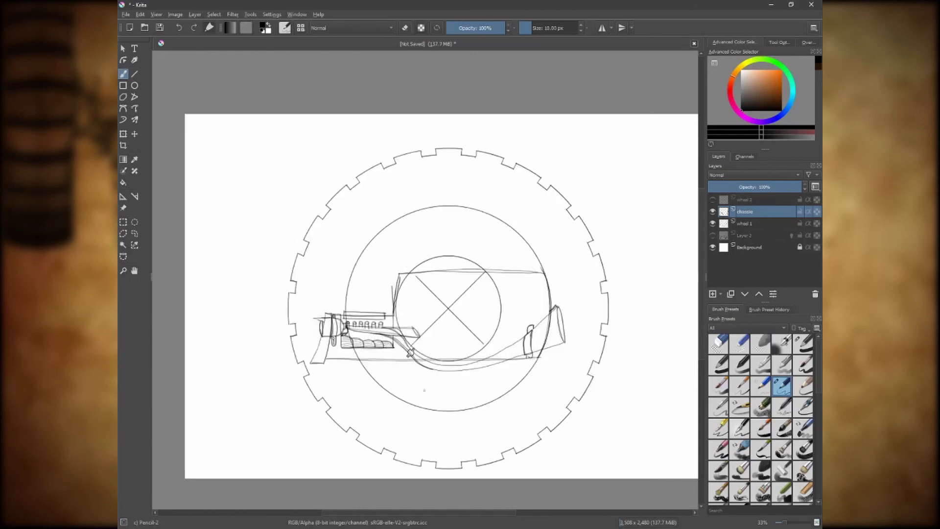
left_click(712, 235)
left_click(123, 196)
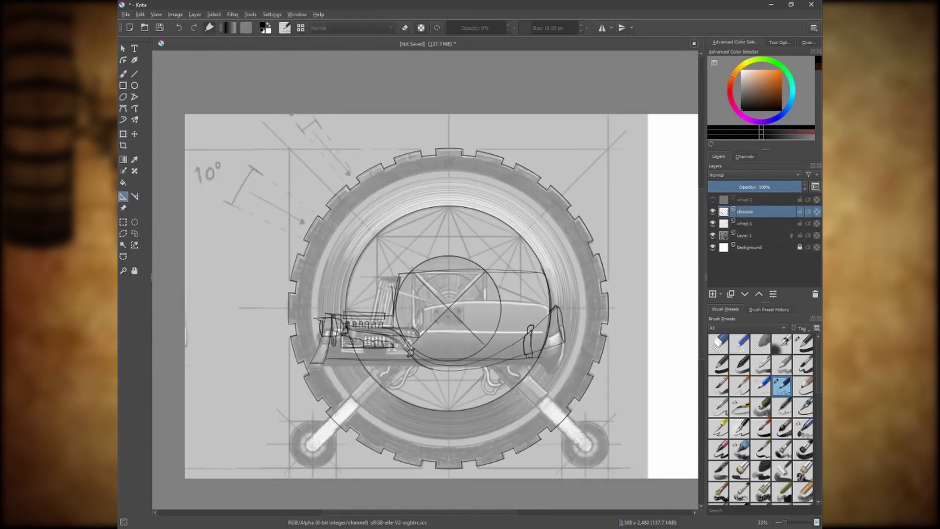
left_click(586, 447)
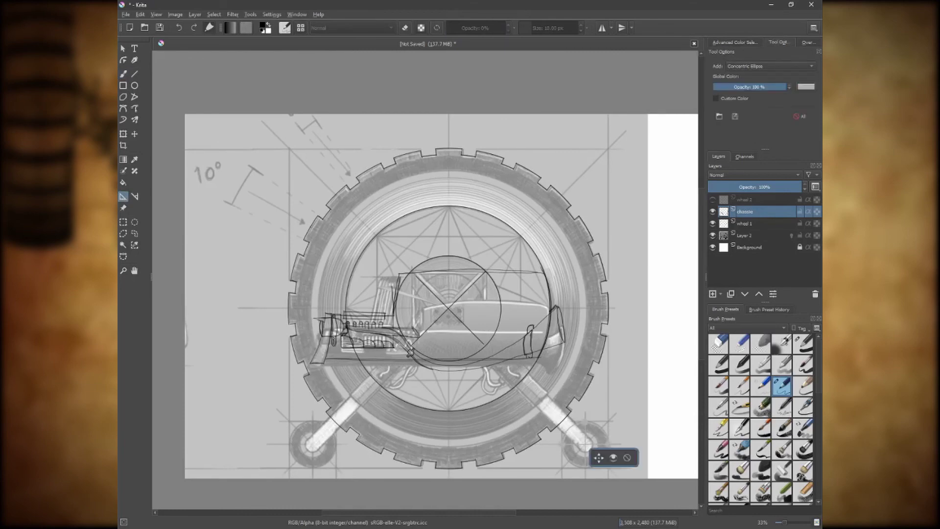
key("m")
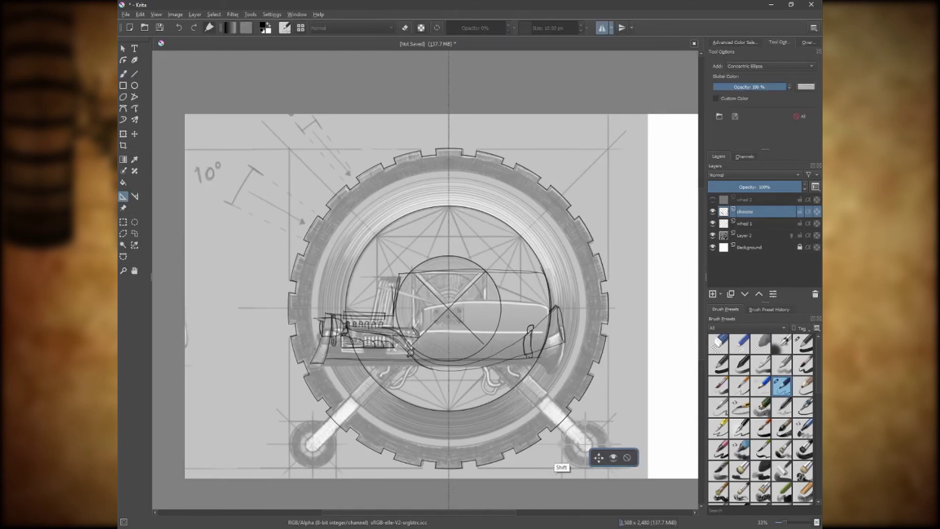
Draw mirrored concentric rims on both small wheels and double outlines along both struts.
key("b")
left_click_drag(313, 420, 310, 426)
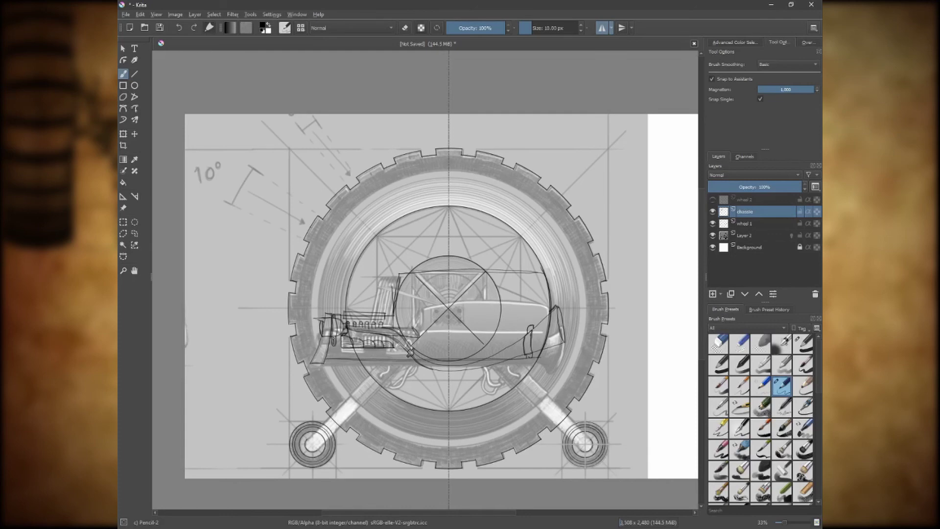
left_click(123, 196)
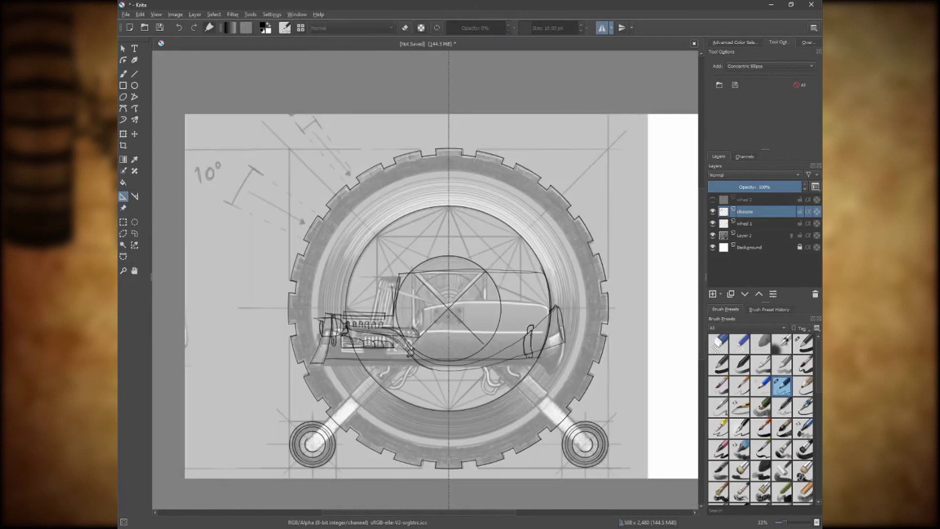
key("b")
left_click_drag(580, 426, 552, 403)
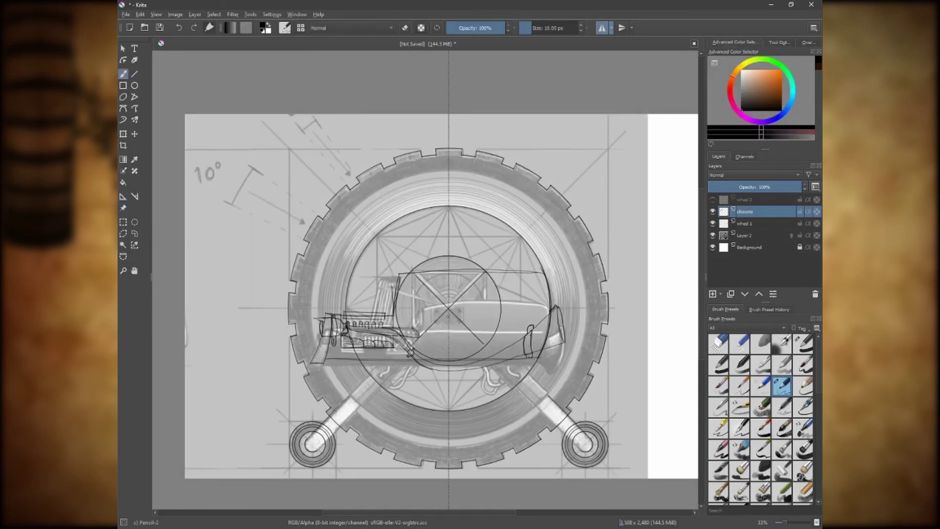
mouse_move(573, 443)
left_mouse_down()
mouse_move(548, 417)
mouse_move(565, 447)
mouse_move(586, 440)
mouse_move(540, 393)
mouse_move(491, 367)
mouse_move(546, 393)
mouse_move(514, 389)
mouse_move(516, 376)
mouse_move(489, 368)
mouse_move(499, 385)
mouse_move(484, 377)
mouse_move(498, 391)
mouse_move(484, 386)
left_mouse_up()
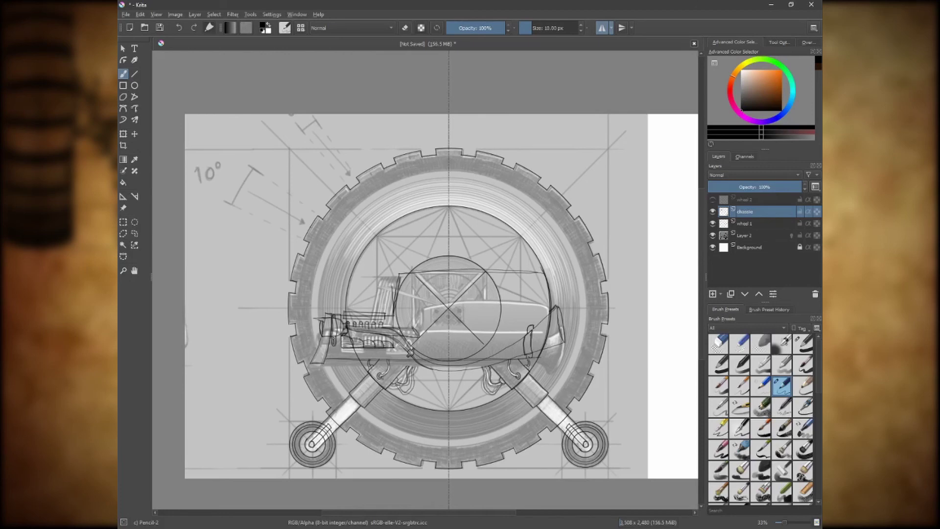
Hide the reference sketch and draw a four-way mirrored square around the central X.
left_click(712, 235)
left_click(602, 28)
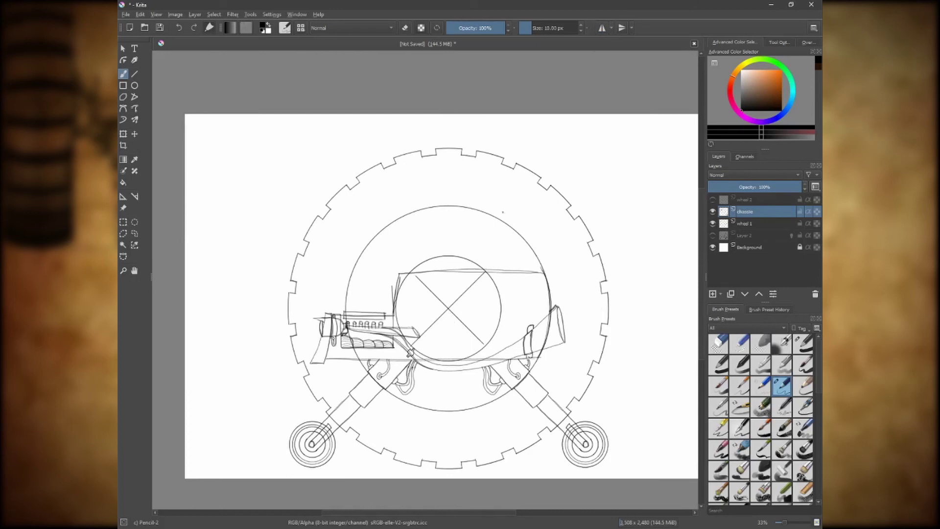
key("shift+h")
key("shift+v")
mouse_move(411, 309)
left_mouse_down()
mouse_move(411, 272)
mouse_move(448, 272)
mouse_move(436, 308)
left_mouse_up()
key("shift+h")
key("shift+v")
key("shift+h")
key("shift+v")
Draw mirrored diagonals and an inner frame inside the central square.
key("shift+h")
key("shift+v")
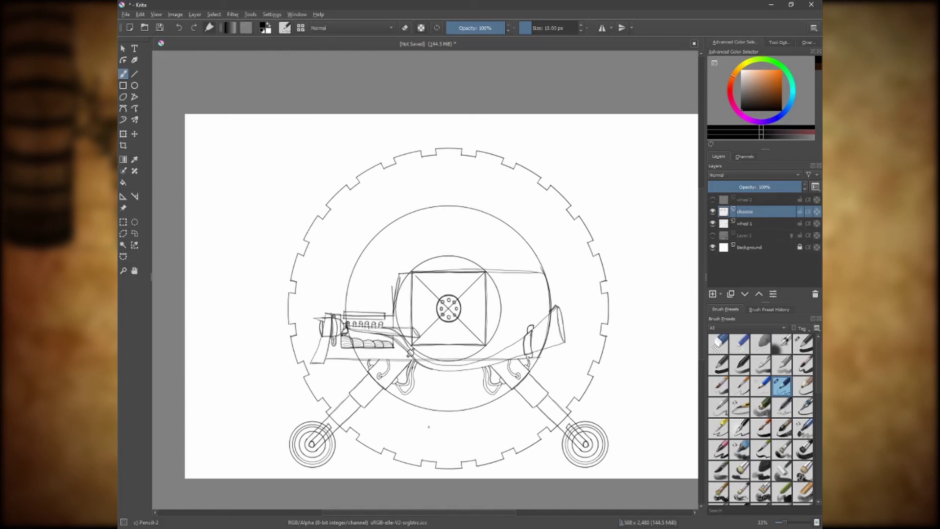
key("shift+h")
key("shift+v")
mouse_move(462, 317)
left_mouse_down()
mouse_move(483, 339)
mouse_move(474, 331)
mouse_move(482, 282)
mouse_move(475, 341)
left_mouse_up()
mouse_move(474, 277)
left_mouse_down()
mouse_move(453, 277)
mouse_move(480, 333)
mouse_move(456, 279)
left_mouse_up()
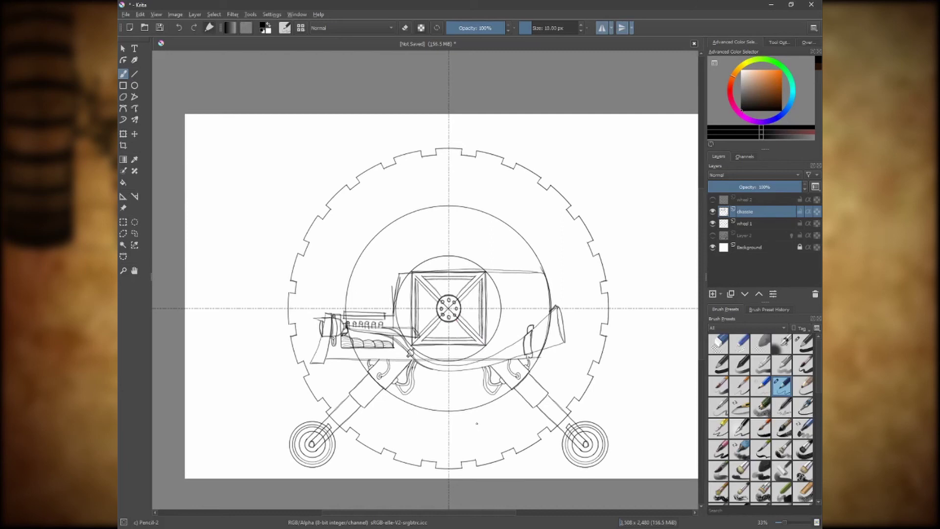
key("shift+h")
key("shift+v")
Hide the big wheel layer and add a new layer named 'chassis lineart'.
left_click(712, 223)
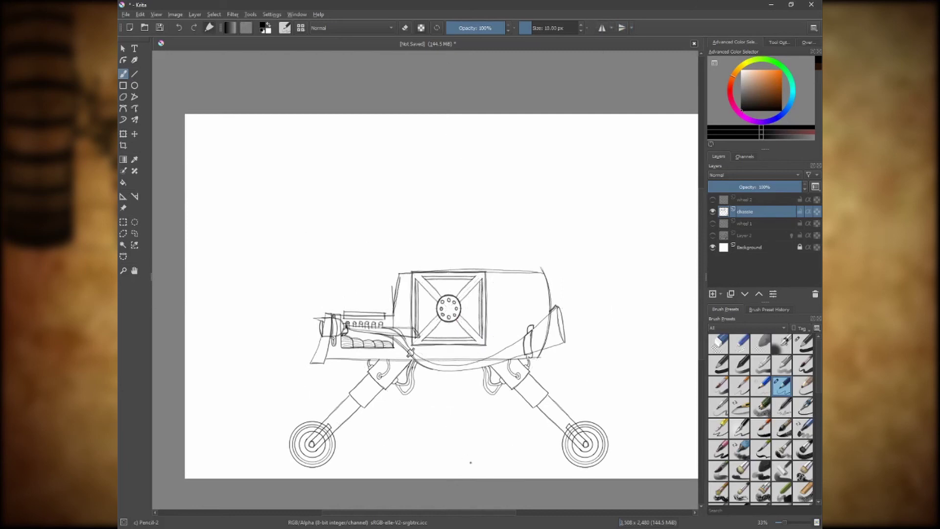
key("Insert")
key("F2")
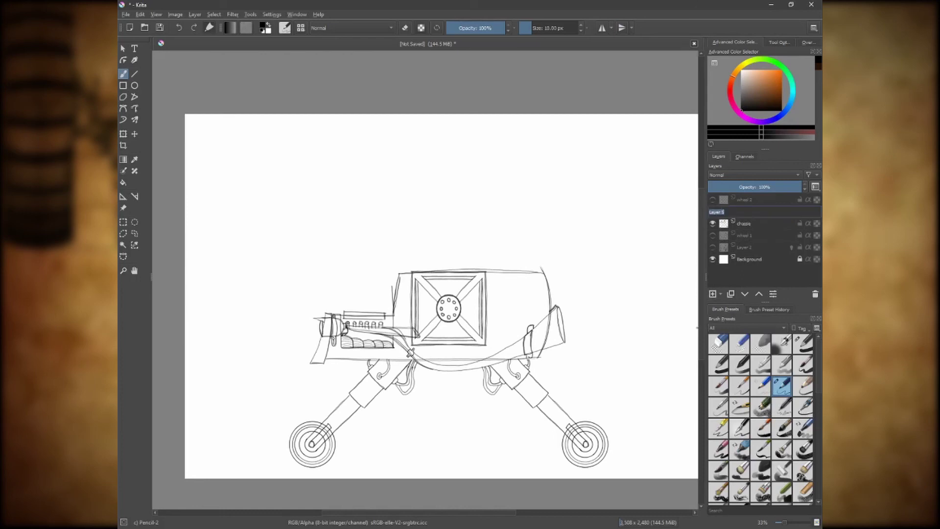
type("chassis lineart")
key("Return")
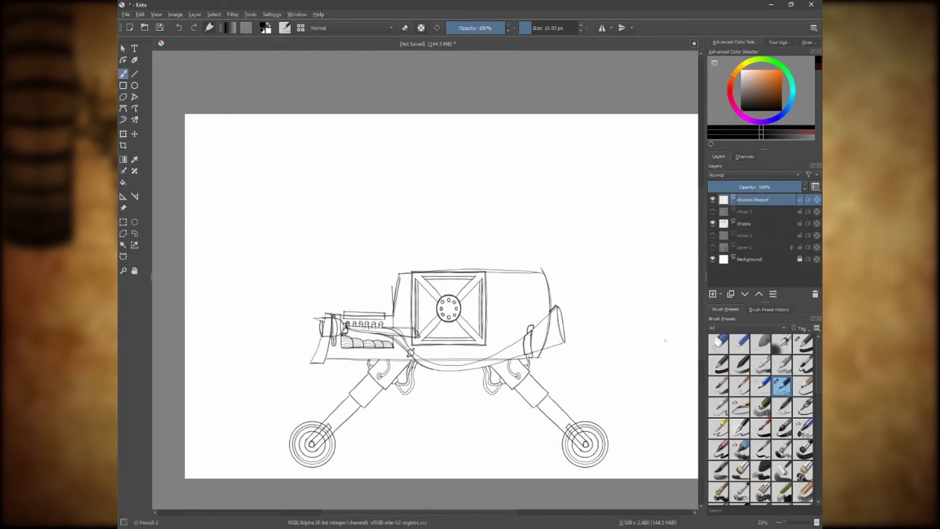
left_click(803, 343)
Zoom in, enable both mirror modes, and switch to the Basic-1 Copy inking brush at 40 px.
scroll(478, 378, "up", 2)
left_click(601, 28)
left_click(622, 28)
left_click(488, 305)
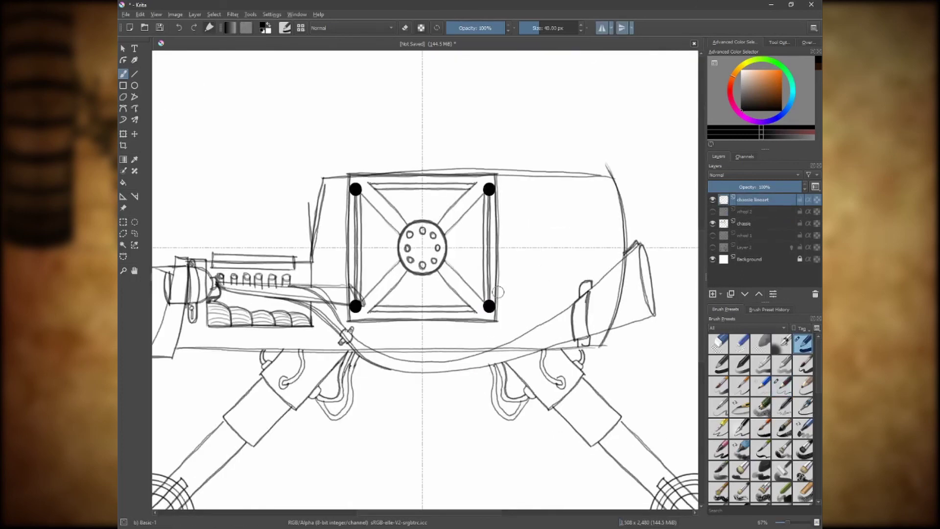
key("ctrl+z")
left_click_drag(503, 433, 503, 441)
key("ctrl+z")
key("slash")
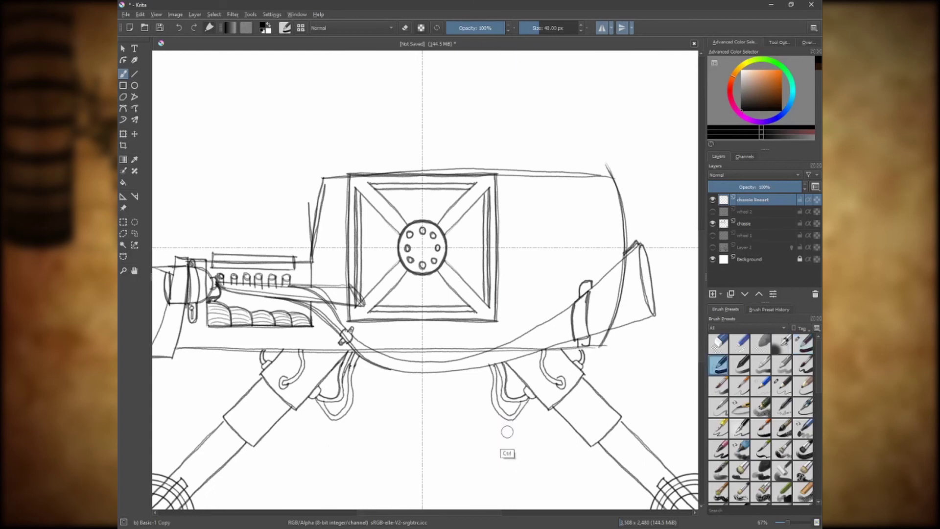
Ink the crate's cross, inner verticals, inner top/bottom lines and outer edges in bold black.
left_click_drag(488, 305, 489, 247)
left_click_drag(362, 230, 362, 264)
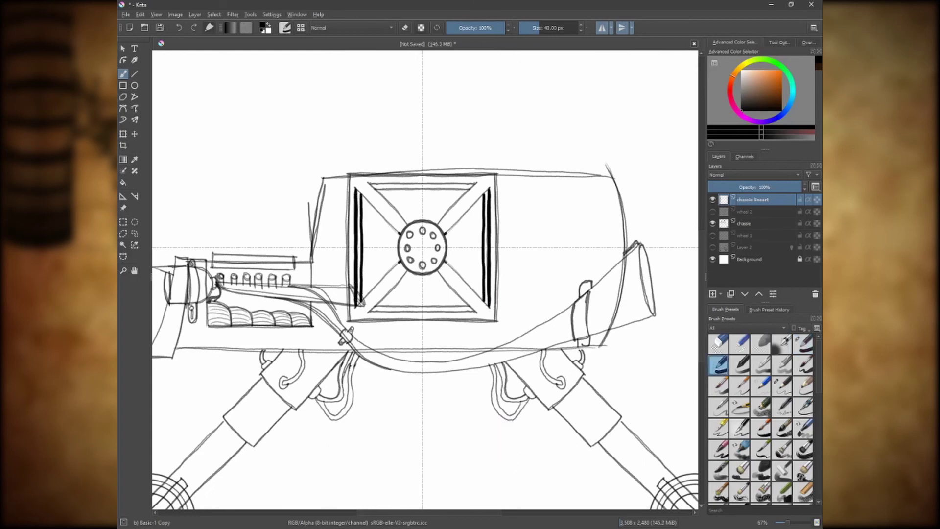
left_click_drag(400, 233, 356, 190)
mouse_move(431, 230)
left_mouse_down()
mouse_move(477, 182)
mouse_move(409, 182)
left_mouse_up()
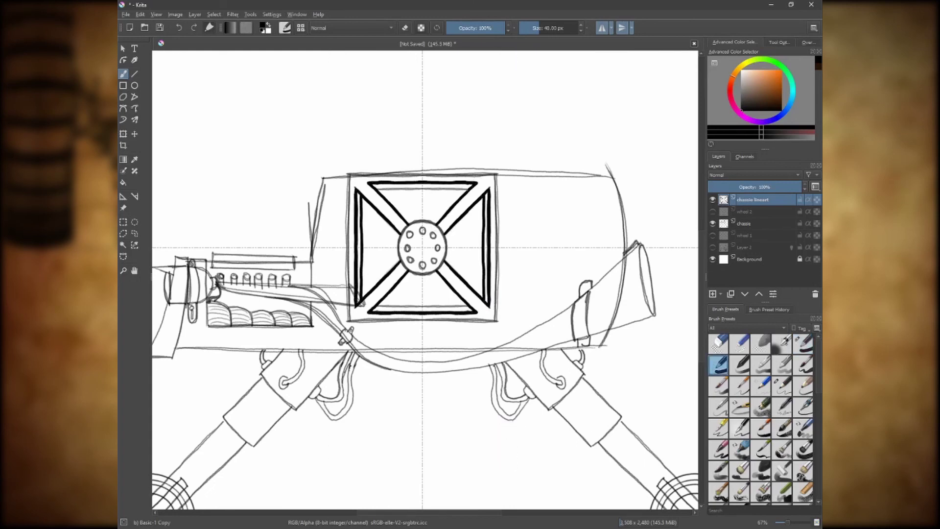
left_click_drag(469, 306, 376, 306)
mouse_move(496, 174)
left_mouse_down()
mouse_move(496, 321)
mouse_move(423, 321)
left_mouse_up()
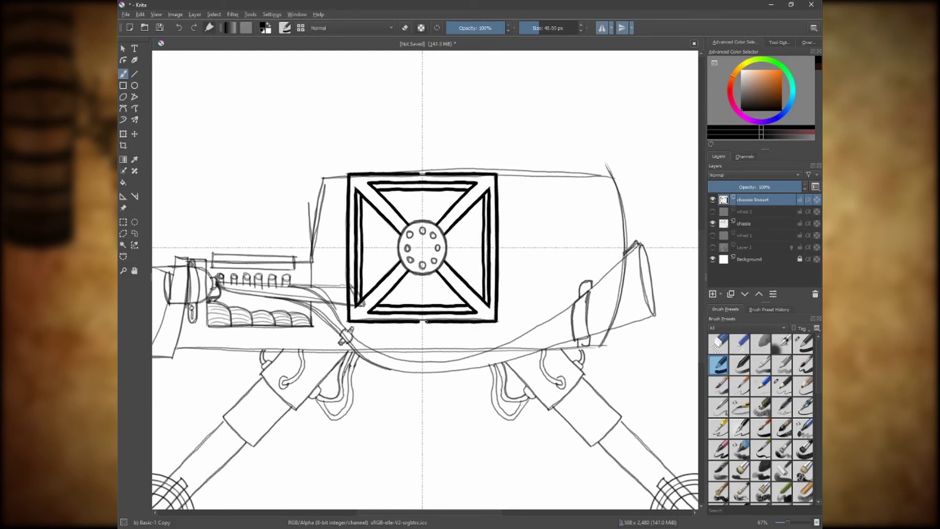
left_click_drag(494, 319, 480, 303)
Reduce the brush to 20 px and ink the first two bolt arches.
key("bracketleft")
key("bracketleft")
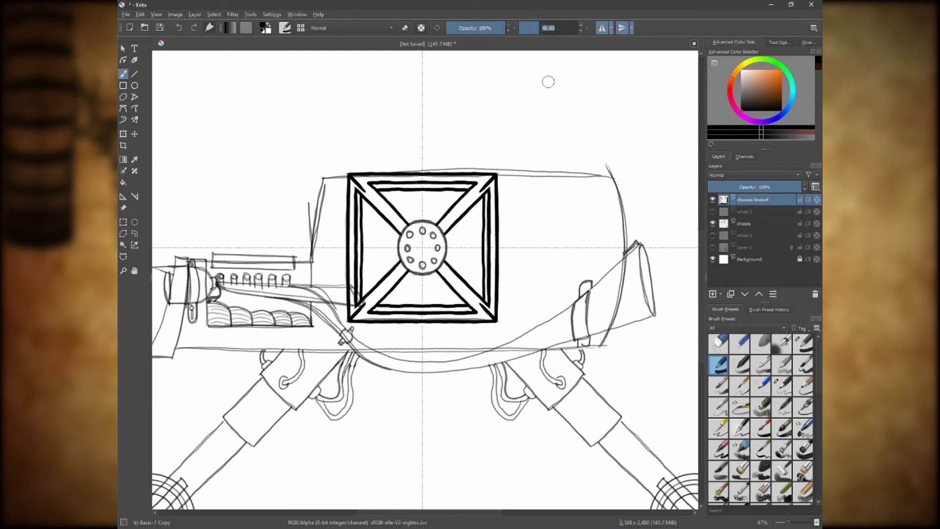
left_click(223, 214)
key("ctrl+z")
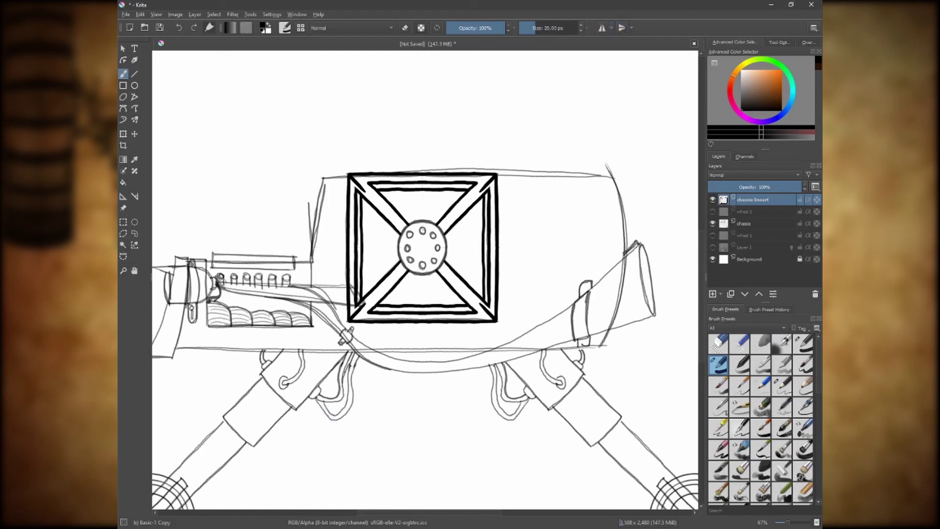
left_click_drag(217, 285, 237, 283)
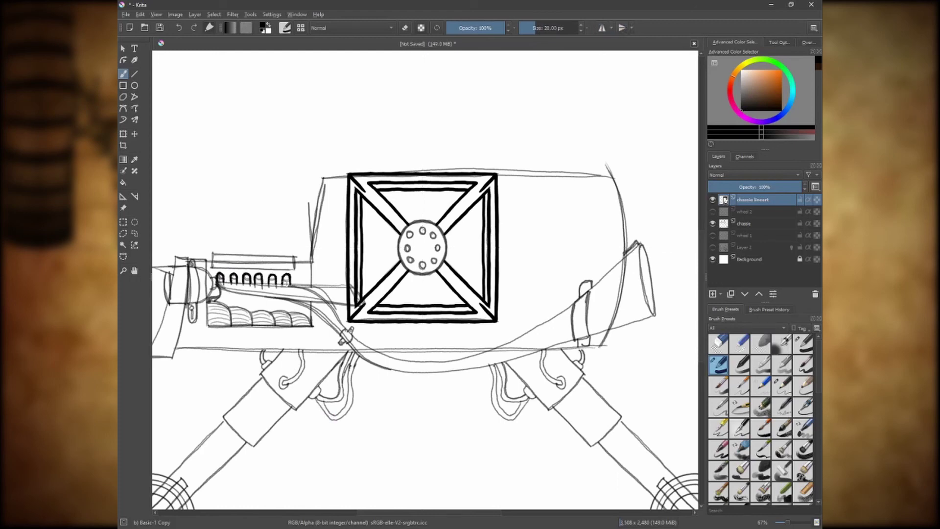
Ink the bolt arch bases, the two hose lines, and the lower box's right and bottom edges.
left_click_drag(238, 283, 251, 285)
mouse_move(347, 332)
left_mouse_down()
mouse_move(289, 285)
mouse_move(281, 293)
mouse_move(223, 288)
left_mouse_up()
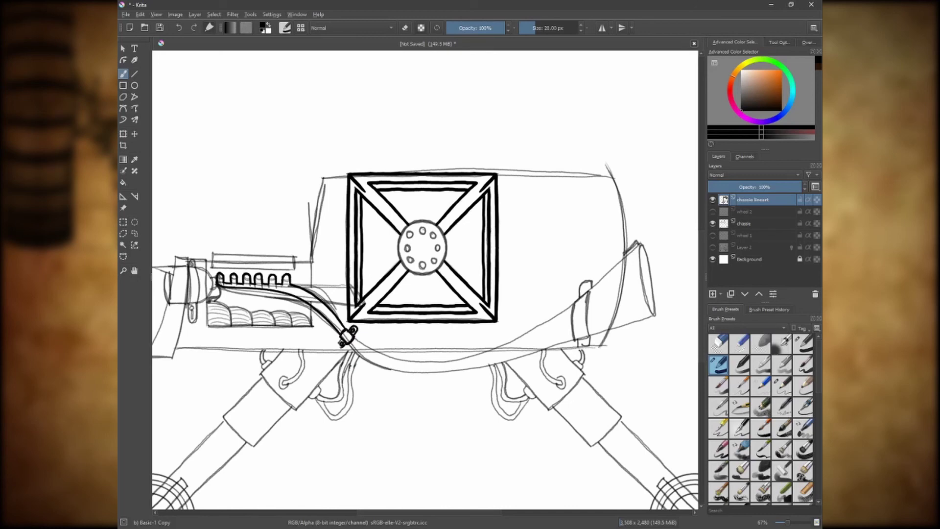
left_click_drag(313, 303, 313, 326)
mouse_move(207, 325)
left_mouse_down()
mouse_move(313, 324)
mouse_move(208, 298)
mouse_move(234, 320)
mouse_move(311, 323)
left_mouse_up()
Ink the left cylinder ring, the cylinder's arc and pointed tip, and its top and right edges.
mouse_move(196, 304)
left_mouse_down()
mouse_move(196, 267)
mouse_move(190, 304)
left_mouse_up()
left_click_drag(192, 257, 194, 270)
mouse_move(196, 305)
left_mouse_down()
mouse_move(192, 324)
mouse_move(425, 339)
mouse_move(403, 312)
mouse_move(400, 283)
mouse_move(386, 275)
left_mouse_up()
left_click_drag(385, 275, 414, 273)
mouse_move(410, 314)
left_mouse_down()
mouse_move(398, 281)
mouse_move(407, 365)
mouse_move(377, 364)
mouse_move(399, 311)
left_mouse_up()
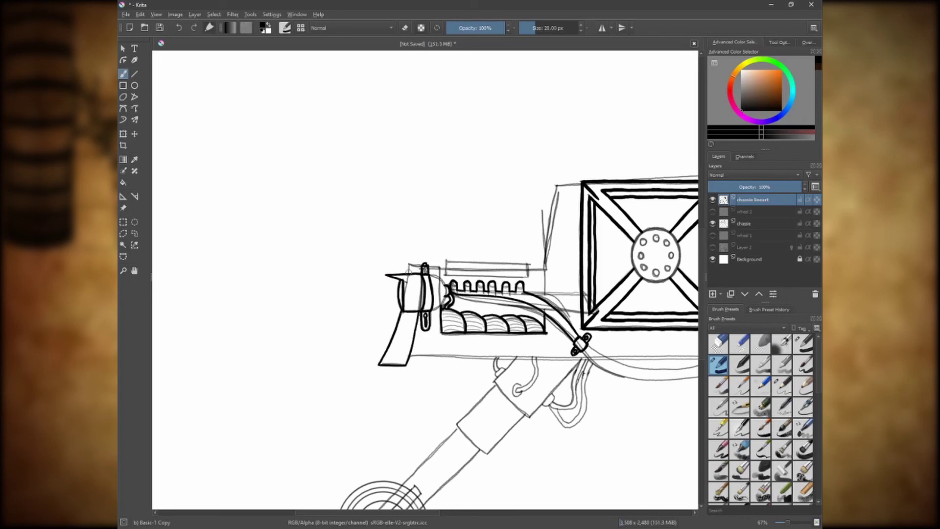
left_click_drag(407, 265, 423, 263)
left_click_drag(444, 306, 441, 282)
mouse_move(428, 275)
left_mouse_down()
mouse_move(531, 276)
mouse_move(529, 263)
mouse_move(444, 262)
left_mouse_up()
Outline the thin bar above the cylinder head and hatch across it.
left_click_drag(530, 263, 446, 263)
mouse_move(527, 269)
left_mouse_down()
mouse_move(527, 276)
mouse_move(494, 277)
left_mouse_up()
left_click_drag(487, 269, 482, 277)
left_click_drag(475, 269, 467, 277)
left_click_drag(462, 268, 456, 276)
left_click_drag(451, 268, 446, 276)
mouse_move(526, 274)
left_mouse_down()
mouse_move(544, 283)
mouse_move(544, 267)
left_mouse_up()
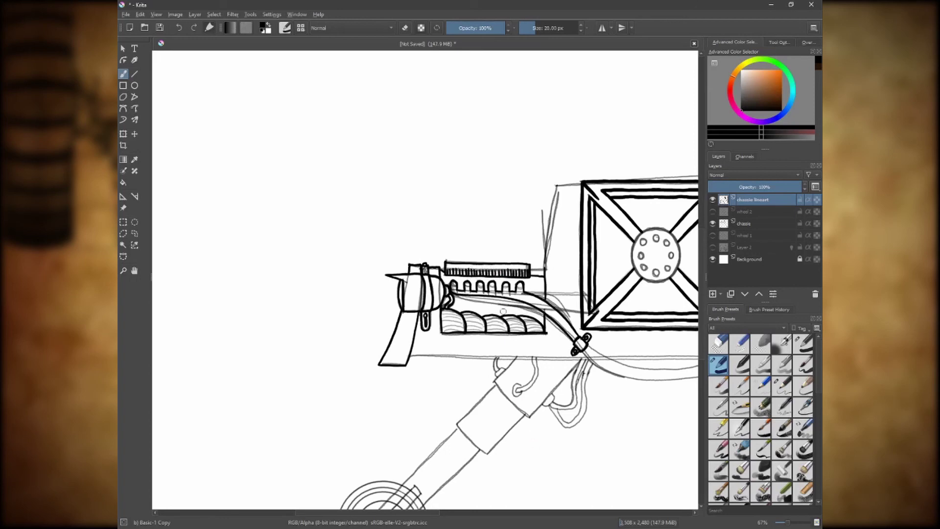
Ink the engine's curved pipes, the rear handle, and the curved strap strokes running to it.
mouse_move(461, 299)
left_mouse_down()
mouse_move(485, 314)
mouse_move(519, 316)
mouse_move(490, 312)
left_mouse_up()
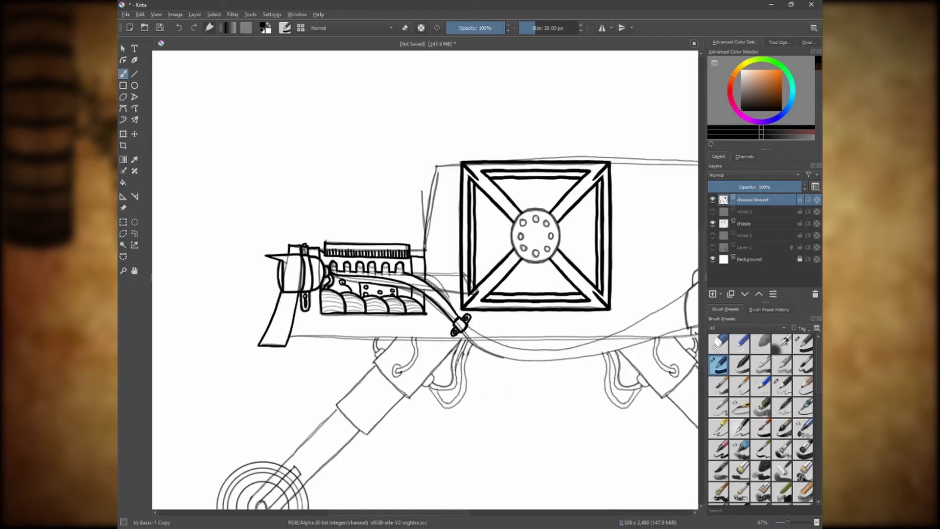
left_click_drag(531, 301, 367, 278)
mouse_move(661, 322)
left_mouse_down()
mouse_move(645, 280)
mouse_move(657, 313)
left_mouse_up()
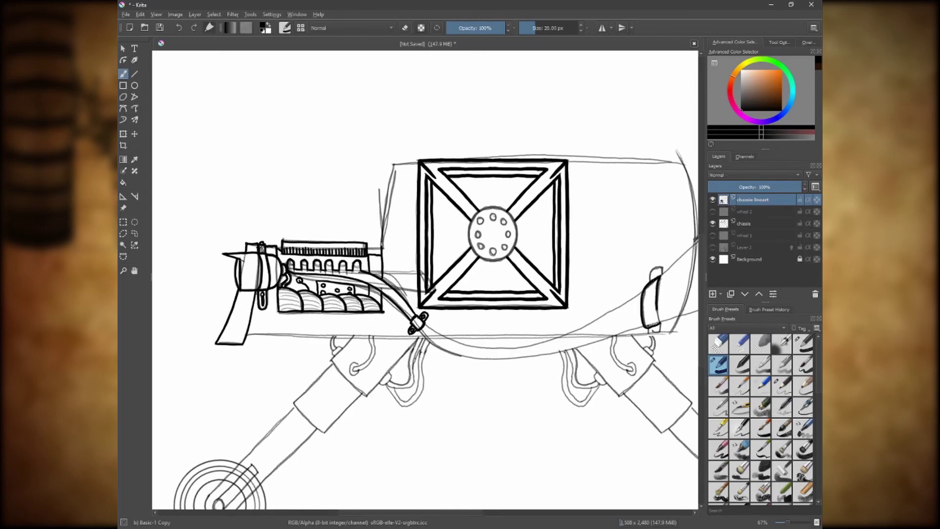
left_click_drag(662, 267, 658, 323)
left_click_drag(421, 323, 643, 292)
left_click(712, 235)
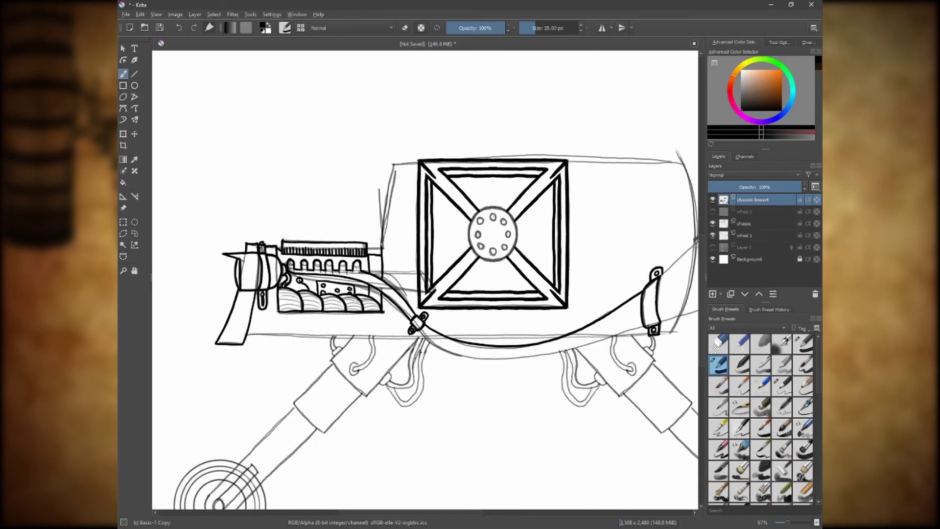
left_click_drag(645, 325, 422, 333)
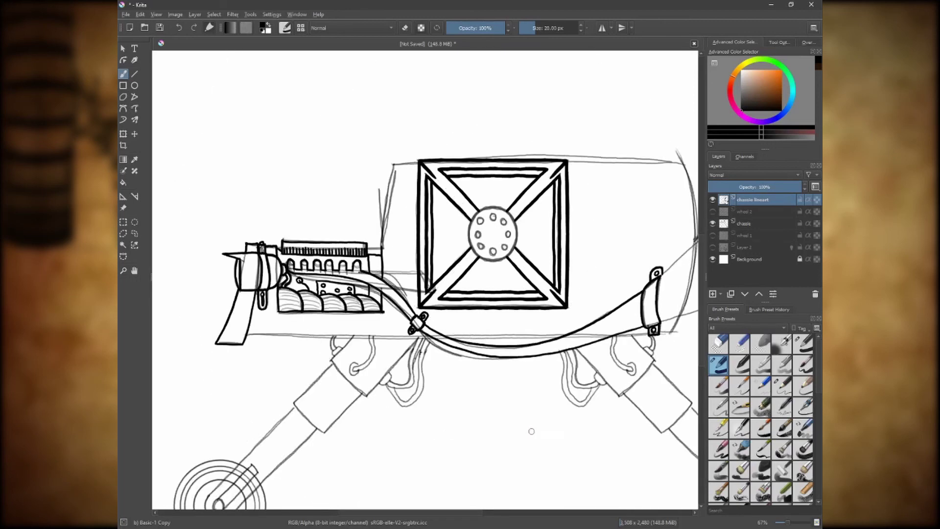
Ink the cone's open-end ellipse and edges plus the tank's curved right outline.
left_click_drag(531, 430, 297, 448)
mouse_move(478, 247)
left_mouse_down()
mouse_move(482, 303)
mouse_move(489, 257)
left_mouse_up()
left_click_drag(424, 341, 446, 335)
left_click_drag(424, 294, 474, 245)
left_click_drag(446, 182, 462, 267)
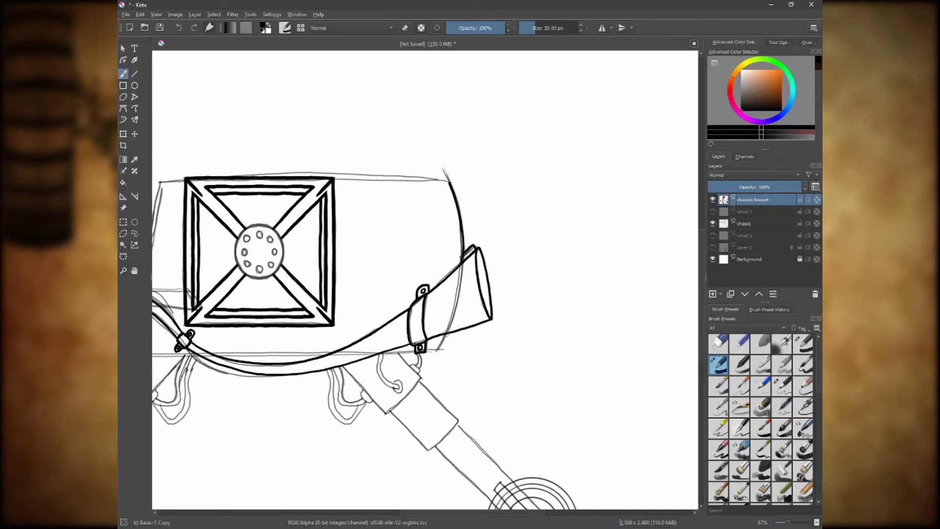
left_click_drag(408, 399, 627, 372)
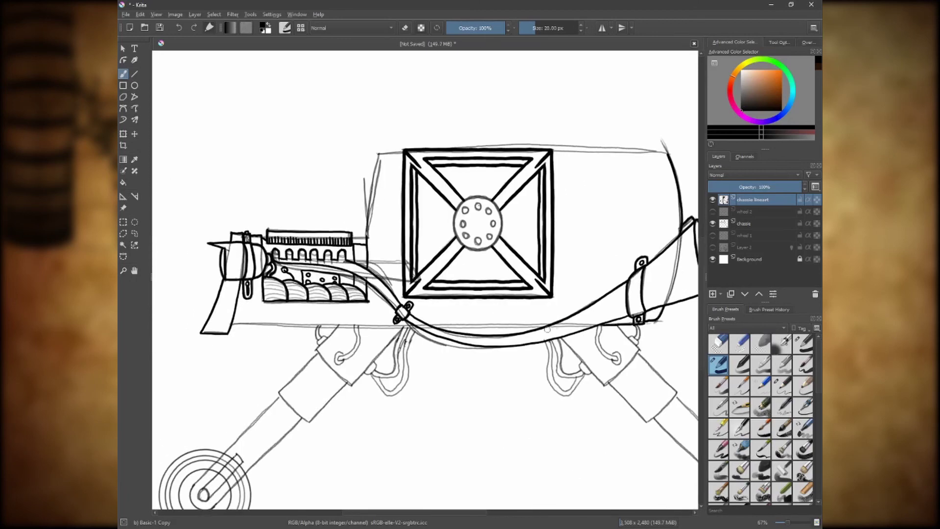
Place a Ruler assistant along the chassis bottom and ink a straight underside line against it.
left_click(123, 196)
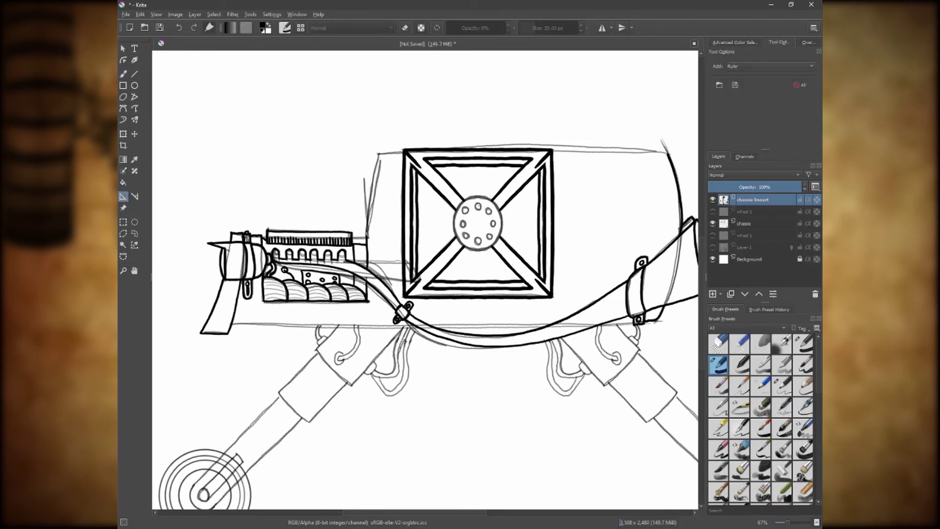
left_click(634, 323)
left_click(232, 323)
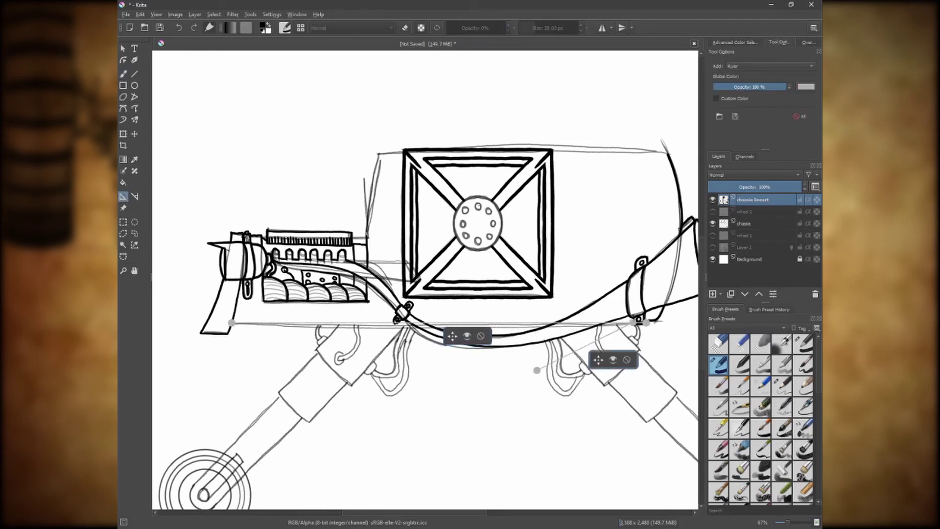
key("b")
left_click_drag(616, 330, 637, 323)
left_click_drag(555, 322, 305, 323)
key("ctrl+z")
key("ctrl+z")
left_click(123, 196)
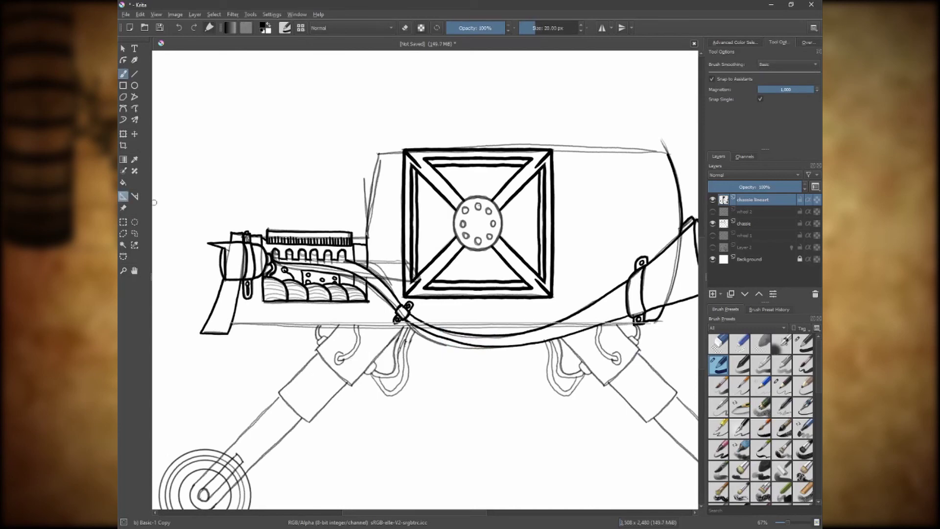
key("b")
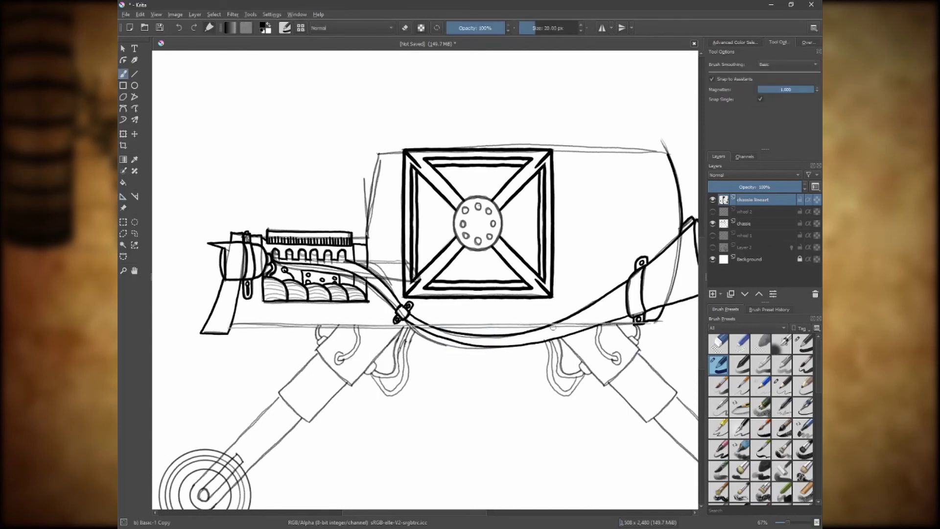
left_click(123, 196)
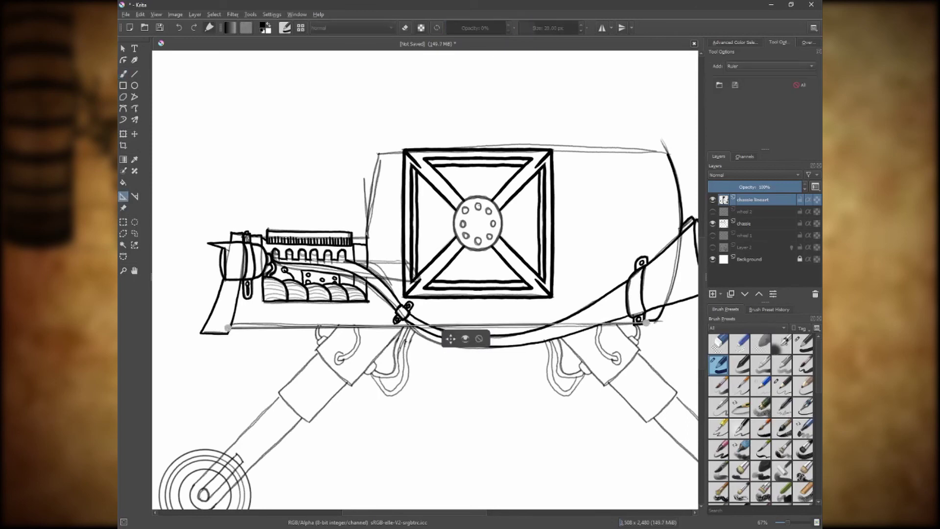
key("b")
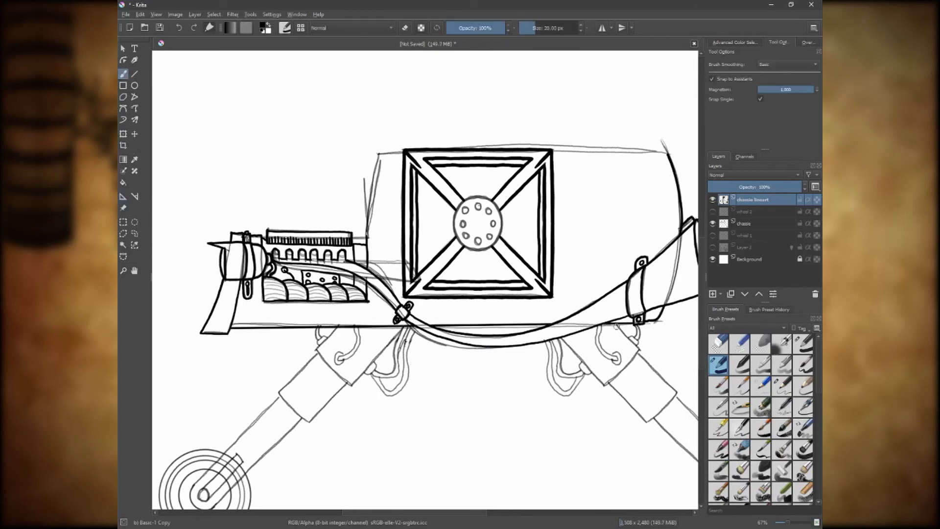
Ink bold outlines around the right and left leg cuffs.
left_click_drag(623, 327, 638, 348)
left_click_drag(607, 385, 562, 337)
left_click_drag(639, 351, 616, 378)
left_click_drag(351, 385, 335, 329)
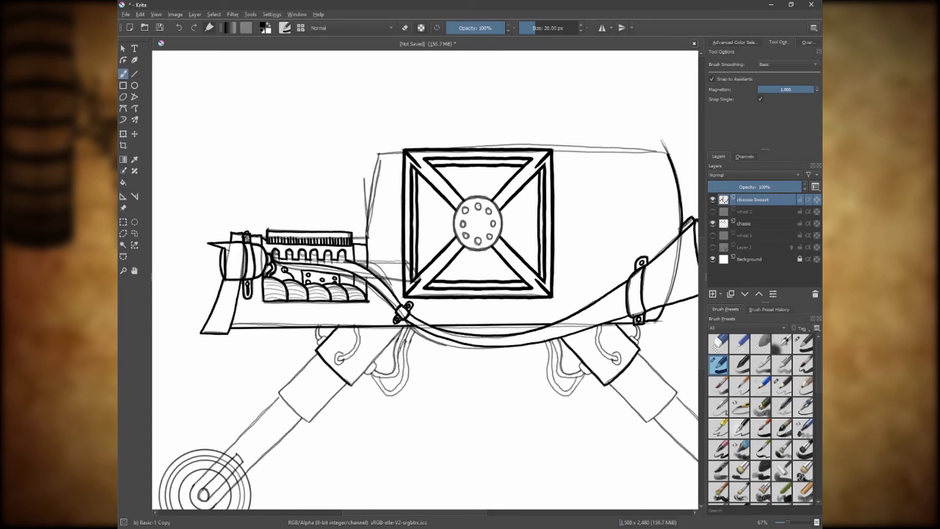
left_click_drag(350, 385, 399, 332)
With horizontal mirroring, ink the bolt circles and hooks on both leg brackets.
left_click(602, 28)
mouse_move(368, 365)
left_mouse_down()
mouse_move(373, 372)
mouse_move(335, 356)
left_mouse_up()
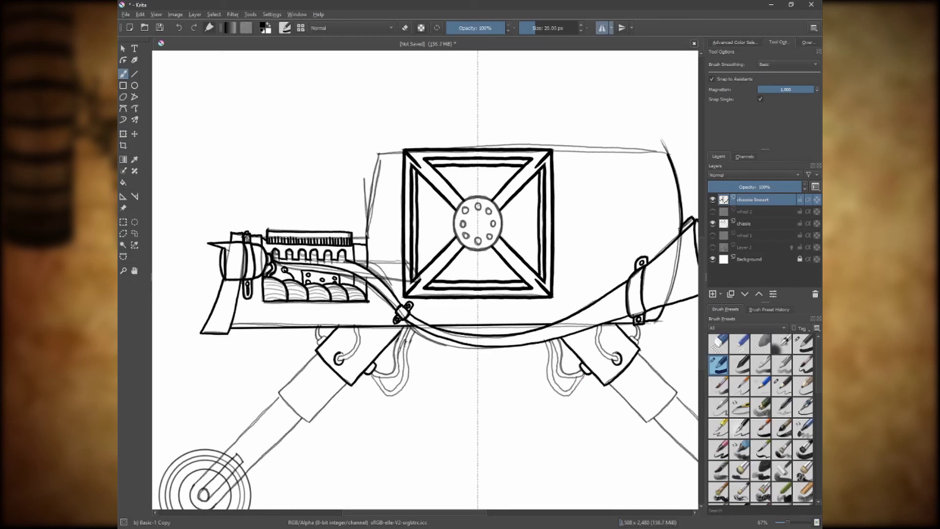
left_click_drag(317, 326, 314, 338)
mouse_move(601, 324)
left_mouse_down()
mouse_move(603, 350)
mouse_move(616, 360)
mouse_move(595, 327)
mouse_move(585, 375)
mouse_move(558, 367)
mouse_move(577, 383)
mouse_move(547, 350)
mouse_move(550, 335)
left_mouse_up()
key("m")
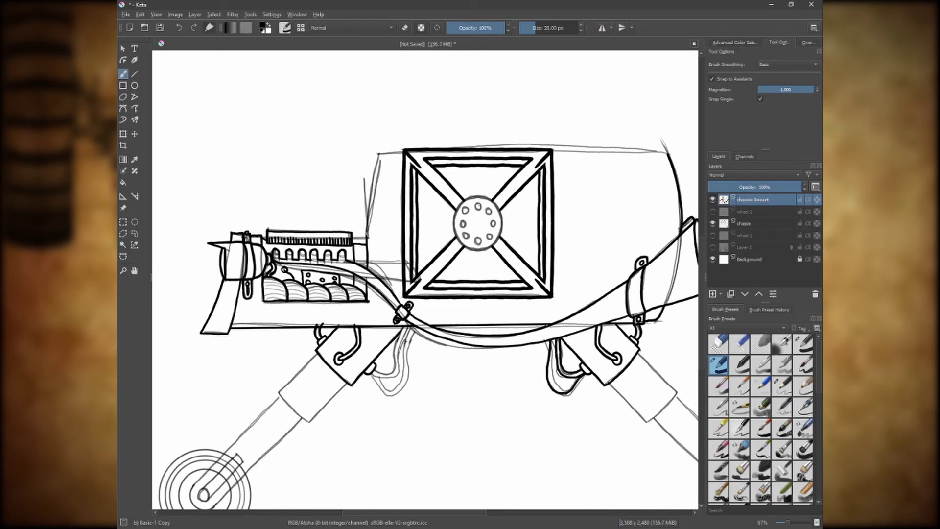
Without mirroring, ink the hose loops under the right and left brackets.
mouse_move(578, 373)
left_mouse_down()
mouse_move(564, 390)
mouse_move(551, 354)
left_mouse_up()
left_click_drag(400, 354, 376, 373)
left_click_drag(402, 330, 403, 367)
left_click_drag(411, 326, 383, 379)
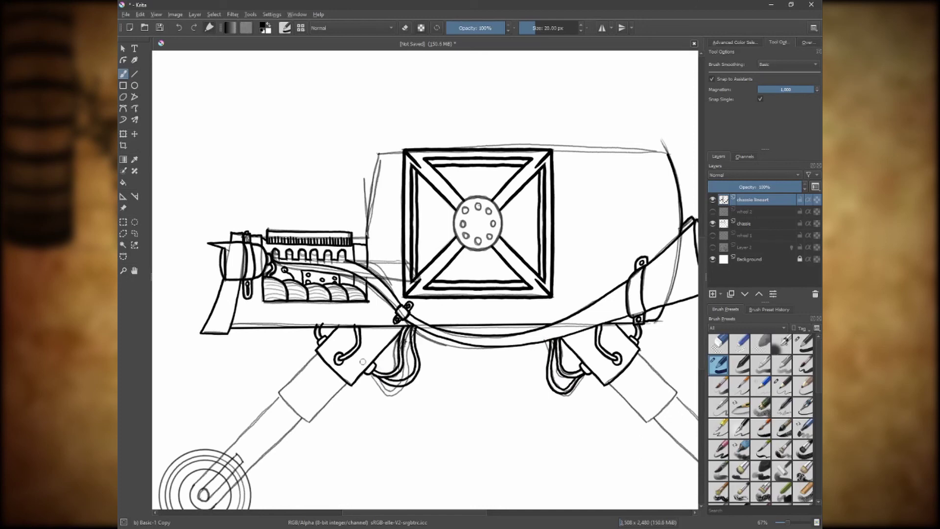
key("e")
key("e")
Ink both wheel struts and hubs mirrored, then the chassis' left side unmirrored.
left_click_drag(416, 431, 485, 312)
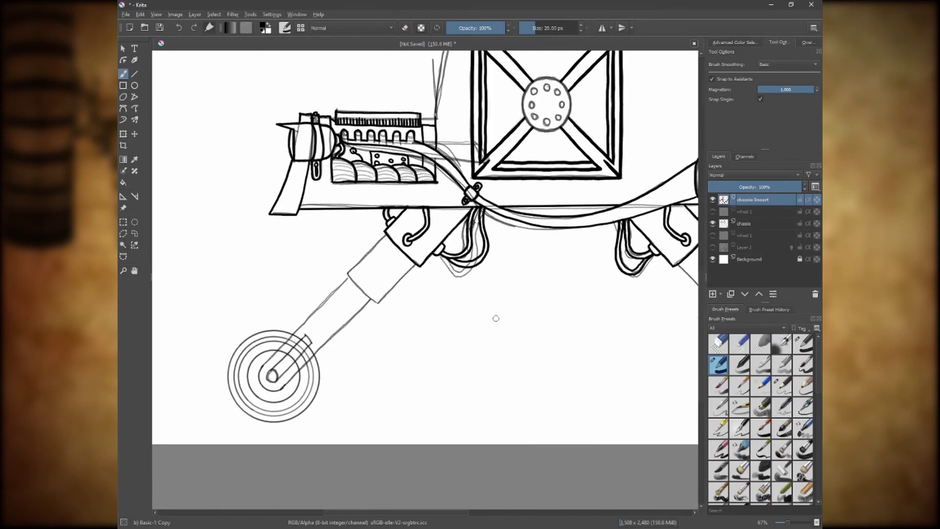
key("m")
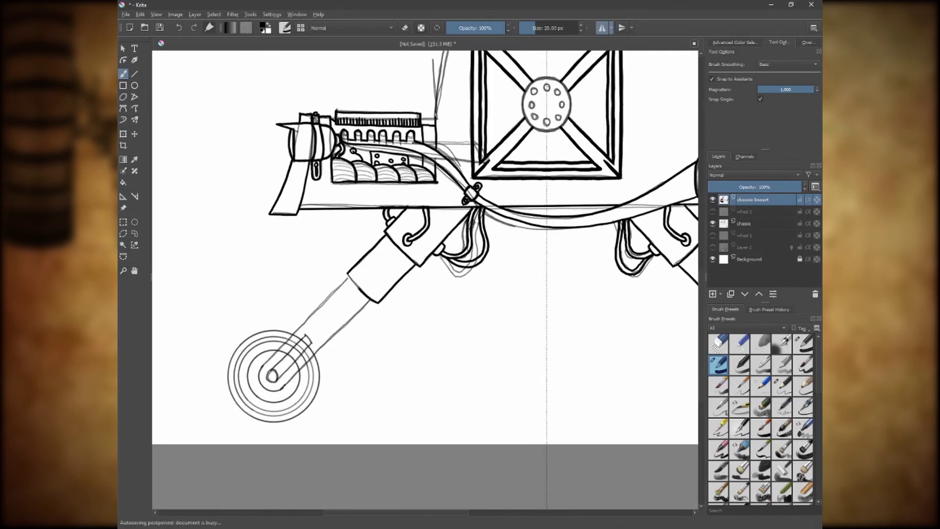
mouse_move(269, 389)
left_mouse_down()
mouse_move(370, 300)
mouse_move(267, 362)
mouse_move(265, 384)
mouse_move(318, 343)
left_mouse_up()
left_click_drag(268, 371, 312, 334)
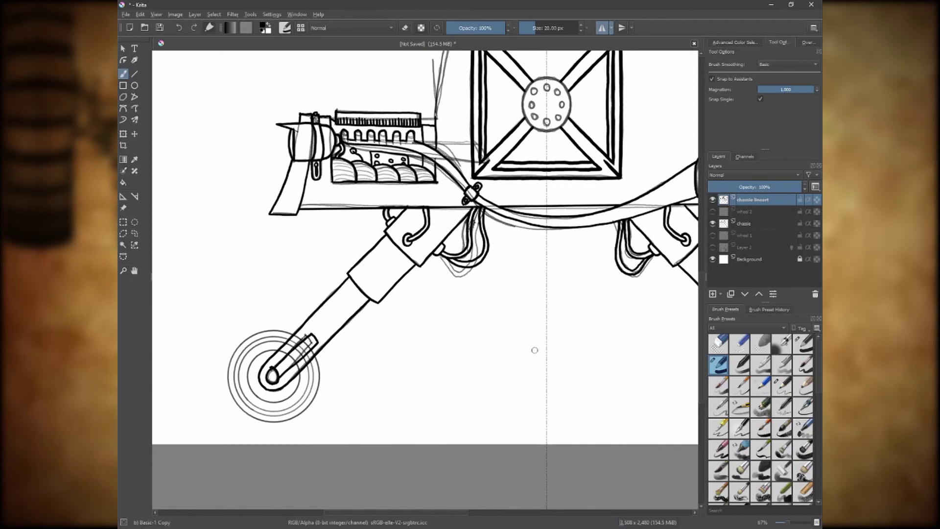
mouse_move(434, 125)
left_mouse_down()
mouse_move(309, 245)
mouse_move(345, 156)
mouse_move(532, 147)
mouse_move(628, 229)
left_mouse_up()
key("m")
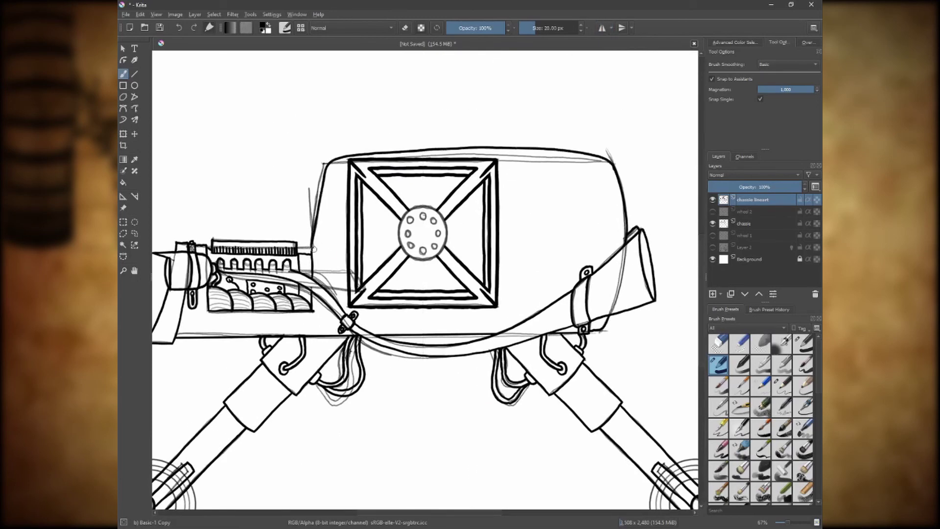
left_click_drag(314, 246, 328, 166)
Re-ink the hub dots with both mirror modes, then turn mirroring off.
key("m")
key("shift+m")
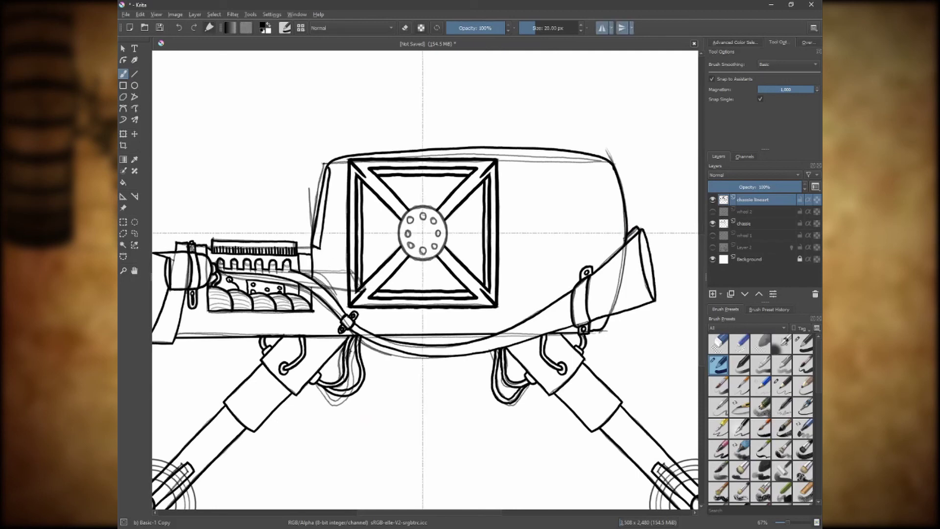
left_click_drag(434, 245, 423, 256)
left_click_drag(423, 215, 424, 218)
left_click(435, 219)
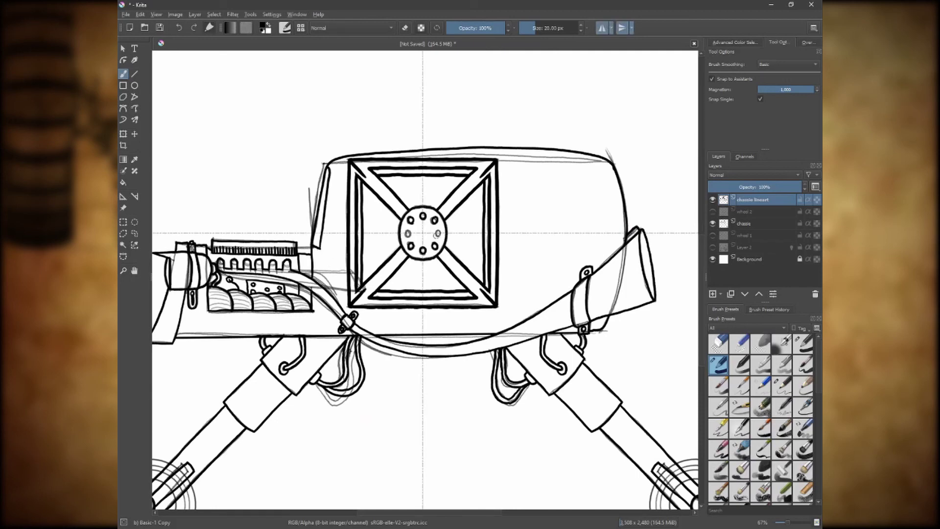
left_click(438, 237)
key("m")
key("shift+m")
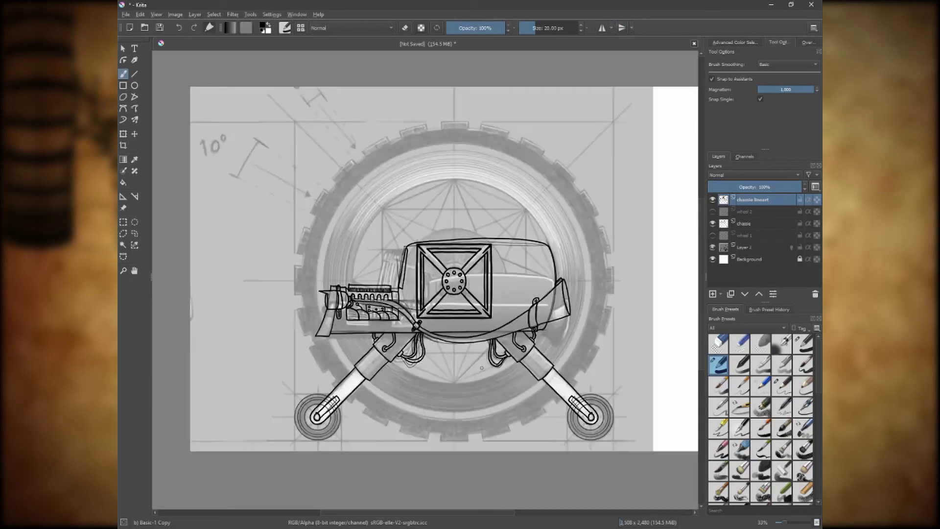
Name the new layer 'wheel 2 lineart' and place a concentric ellipse guide around the big wheel.
key("F2")
type("whe")
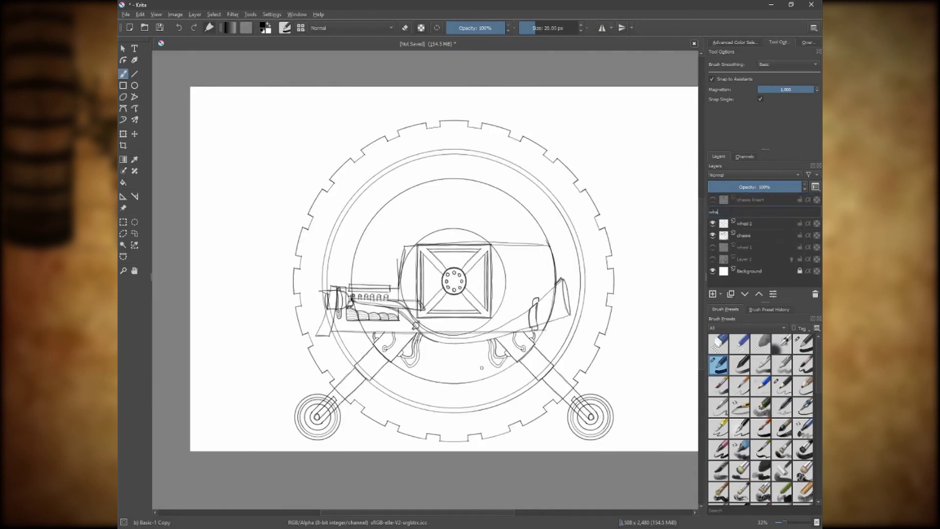
type("eart")
key("Return")
left_click(123, 196)
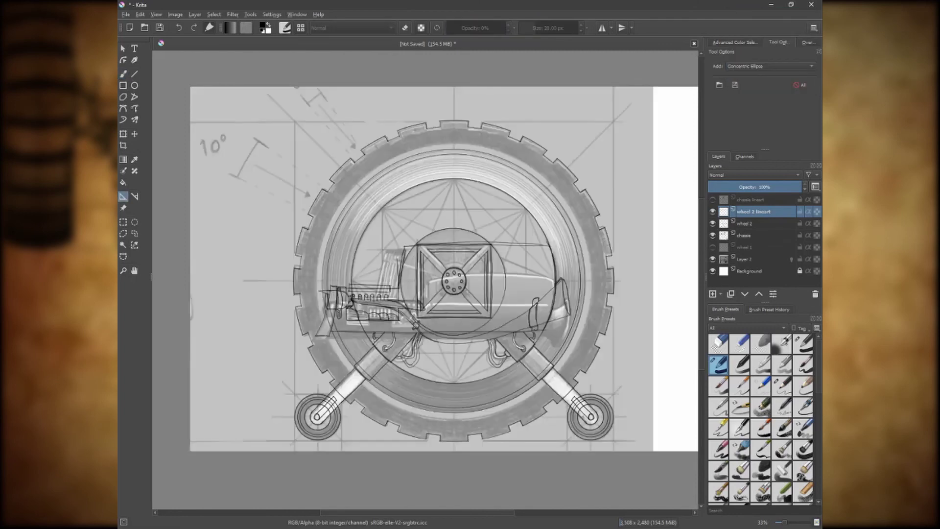
left_click(712, 259)
left_click(293, 281)
left_click(613, 280)
left_click(453, 121)
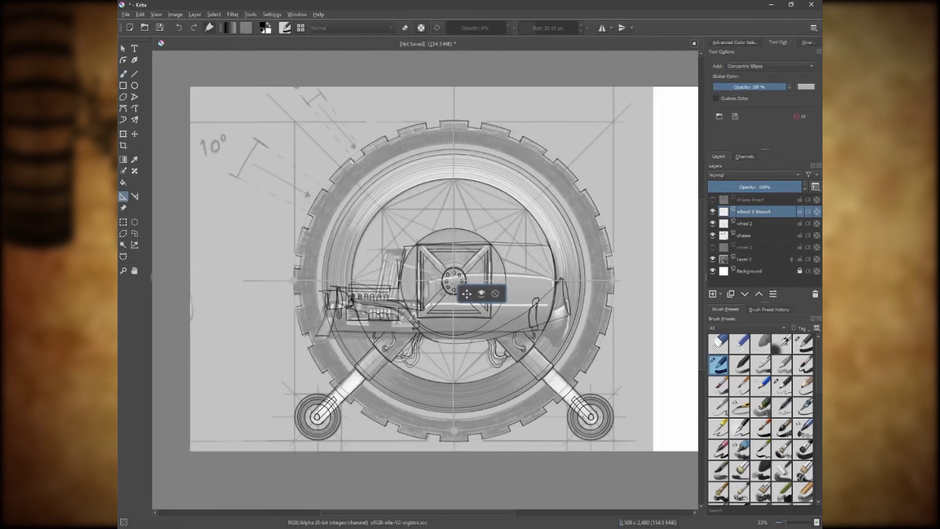
Ink the big wheel's outer rim, inner hub circle and a large circle around the hub.
key("b")
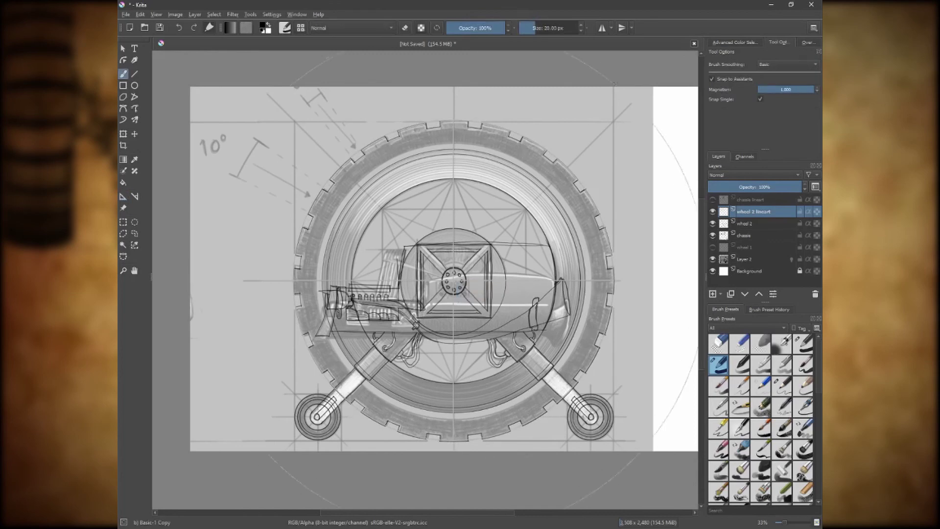
mouse_move(533, 422)
left_mouse_down()
mouse_move(293, 300)
mouse_move(530, 436)
mouse_move(606, 225)
mouse_move(297, 392)
mouse_move(585, 431)
left_mouse_up()
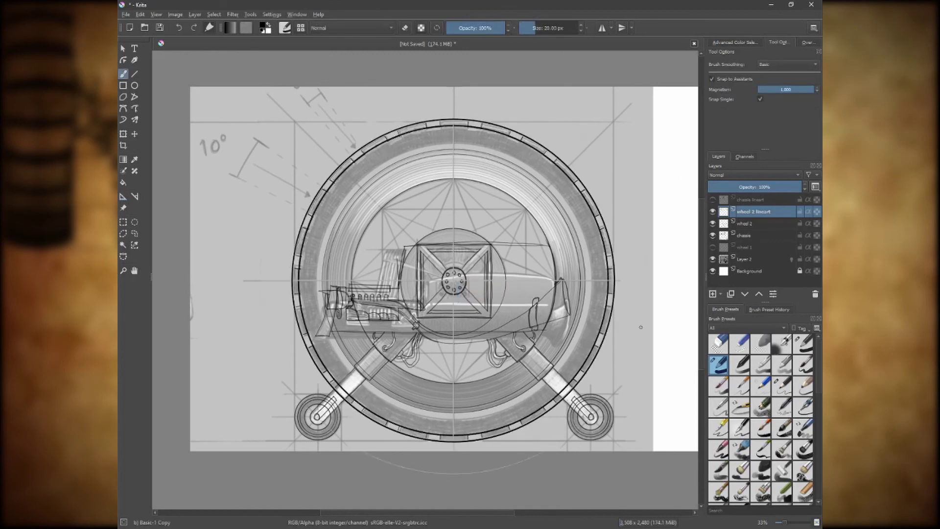
mouse_move(399, 277)
left_mouse_down()
mouse_move(507, 277)
mouse_move(438, 336)
left_mouse_up()
left_click_drag(509, 289, 406, 313)
left_click_drag(539, 363, 556, 299)
left_click(712, 247)
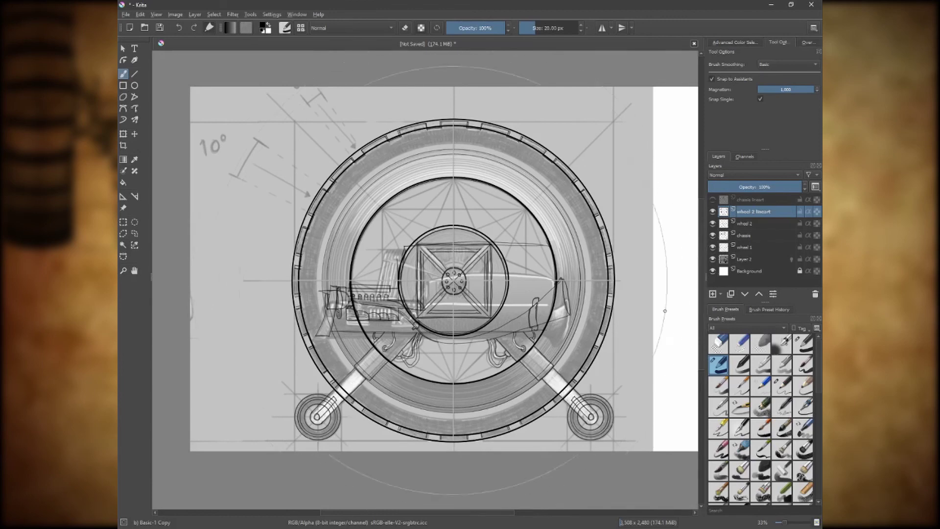
On the wheel 2 layer, trace the outer rim plus two concentric inner circles.
key("Page_Down")
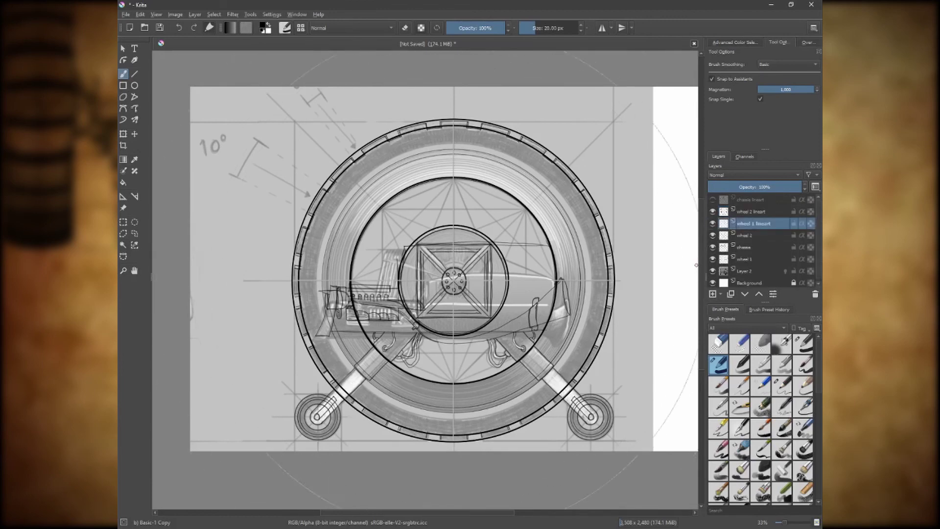
mouse_move(567, 166)
left_mouse_down()
mouse_move(292, 280)
mouse_move(615, 280)
left_mouse_up()
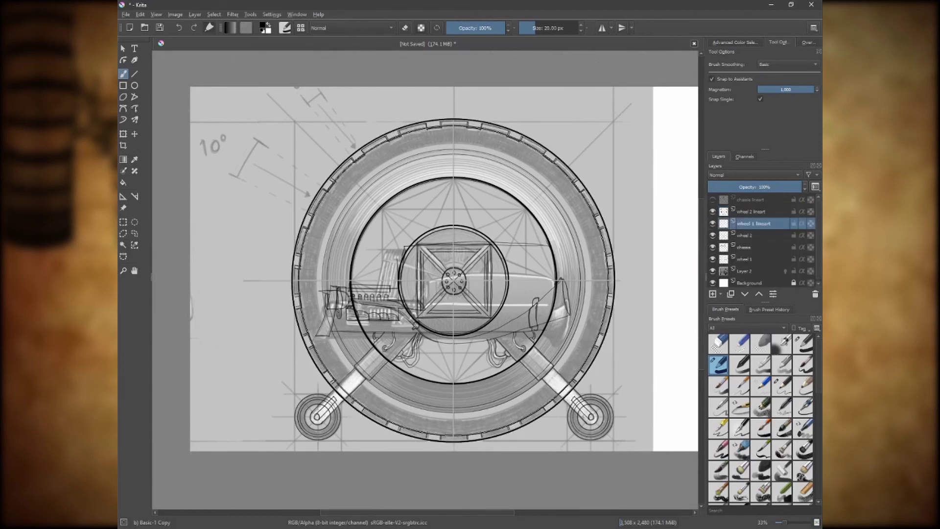
left_click_drag(563, 181, 313, 280)
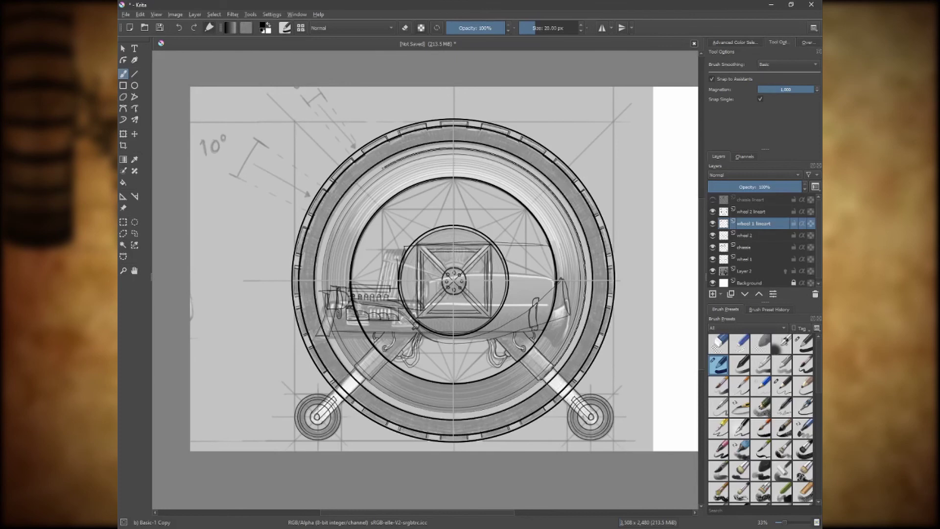
left_click_drag(558, 187, 320, 280)
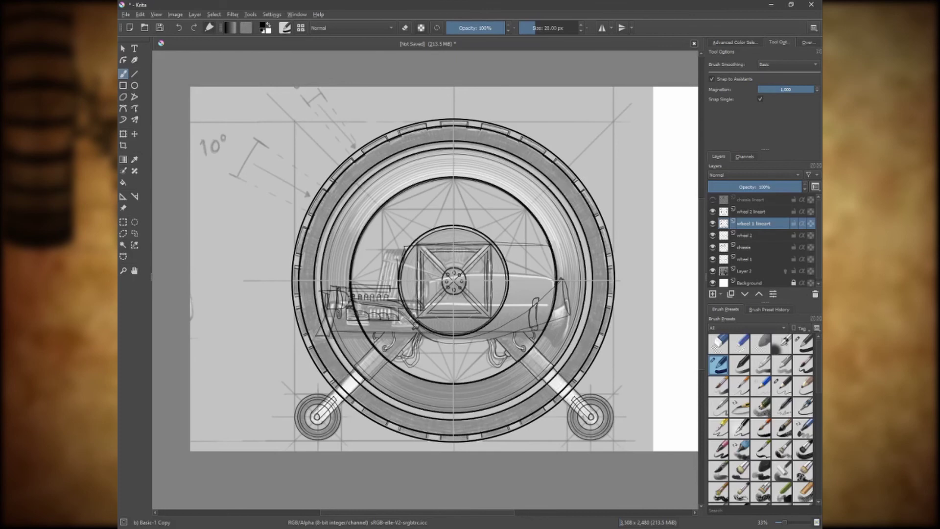
left_click_drag(712, 235, 712, 270)
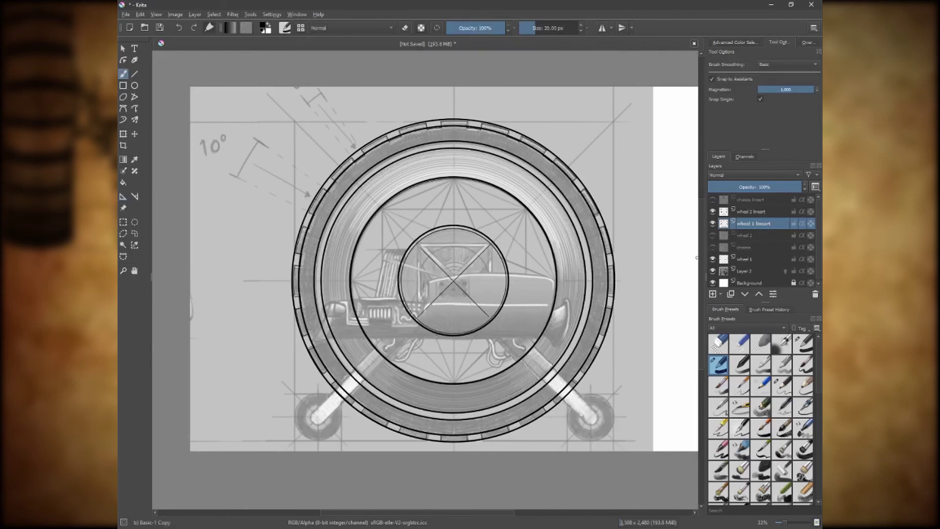
Show the sketch, hide wheel 1 lineart, and draw mirrored tread ticks around the outer ring.
left_click(712, 270)
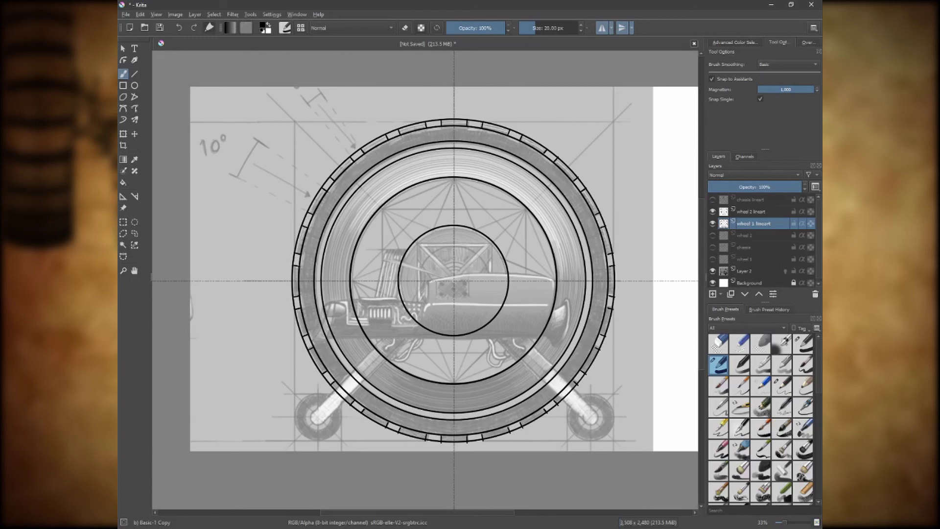
left_click(712, 223)
left_click(753, 211)
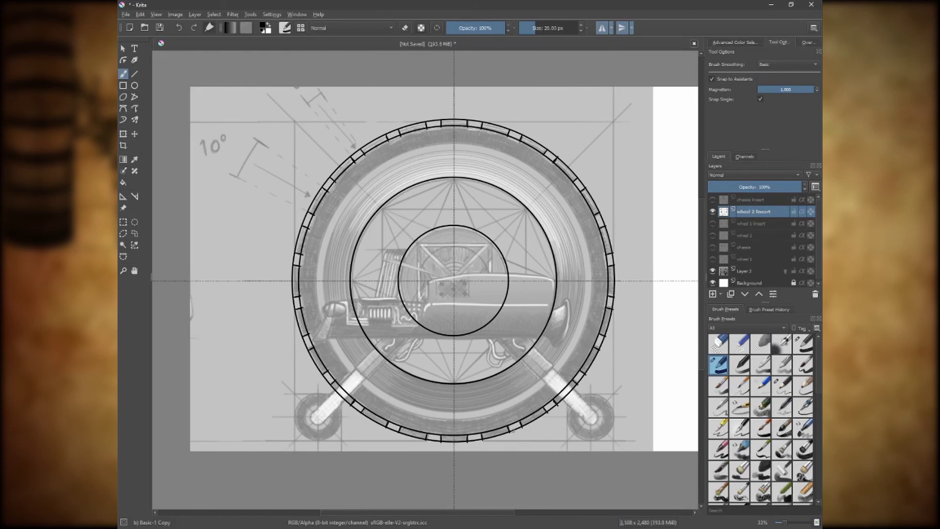
left_click_drag(575, 382, 571, 379)
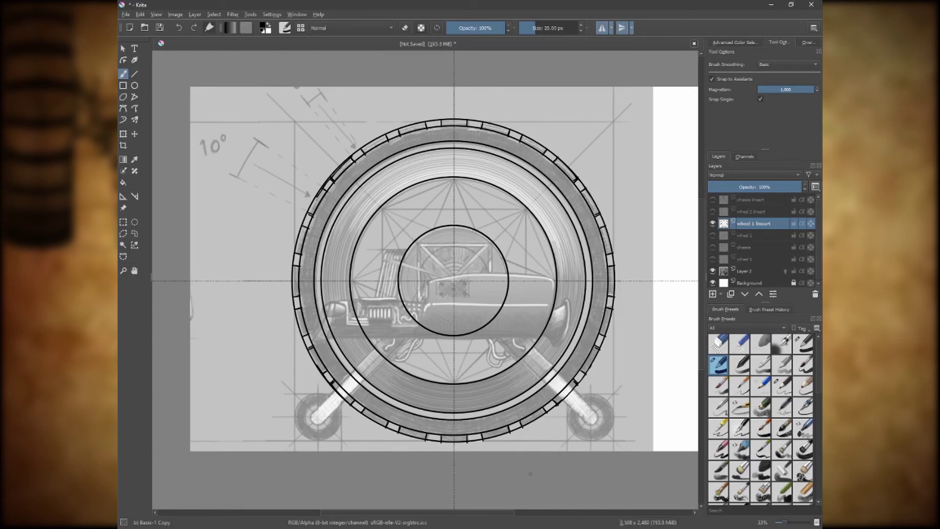
Hide the sketch and erase the outer ring sections between the tread ticks.
left_click(712, 271)
key("e")
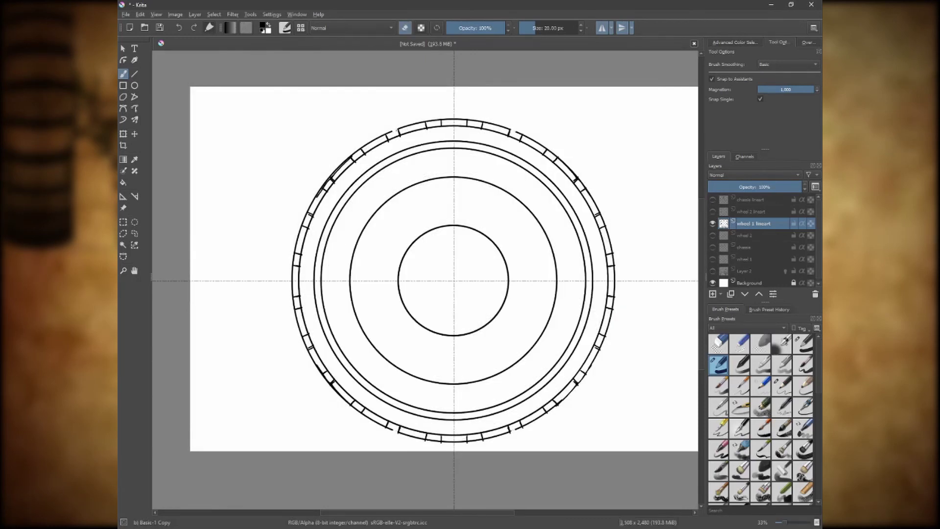
left_click_drag(357, 155, 351, 152)
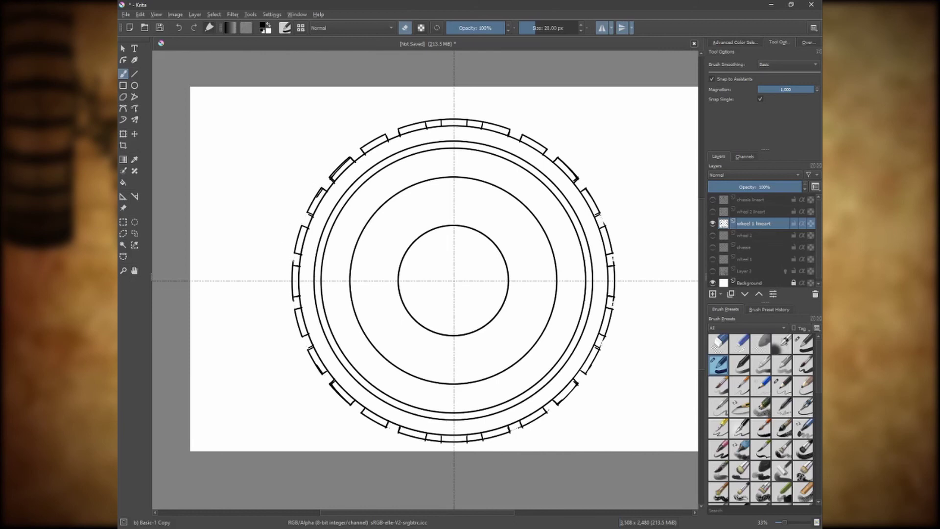
left_click_drag(438, 120, 427, 119)
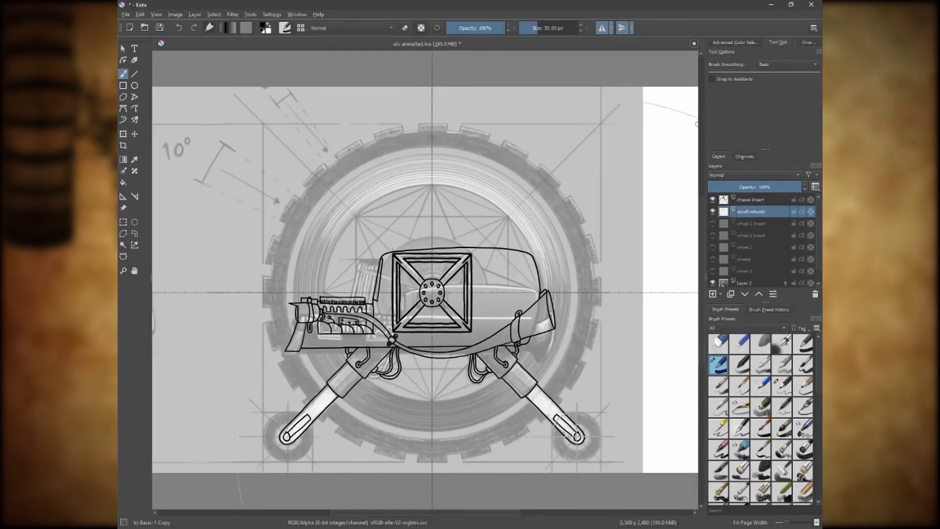
Snap to assistants and ink mirrored concentric rim and hub circles for both small wheels.
left_click(711, 78)
left_click_drag(563, 169, 556, 164)
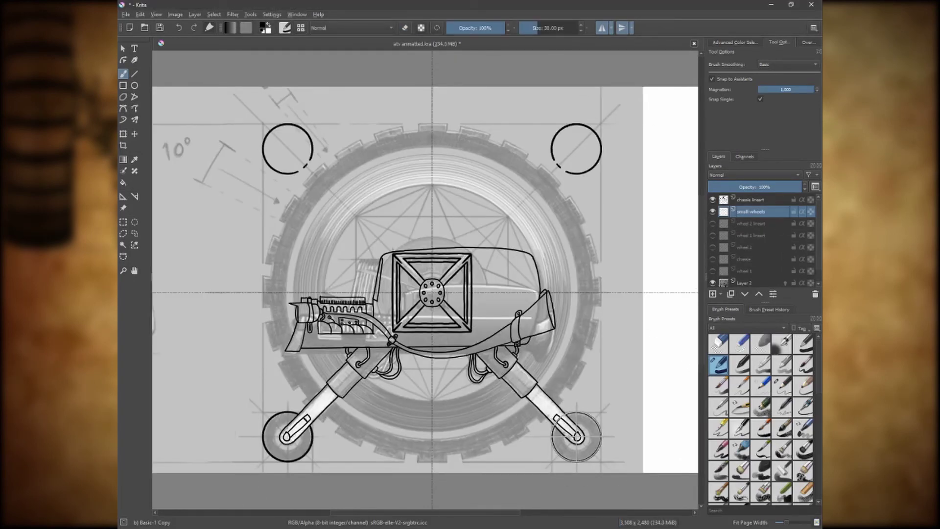
left_click_drag(562, 435, 589, 449)
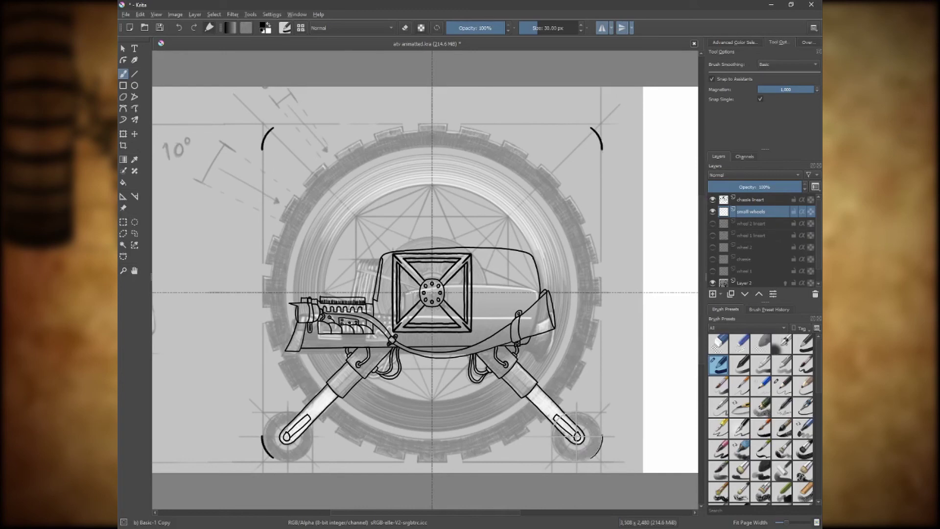
mouse_move(585, 449)
left_mouse_down()
mouse_move(602, 436)
mouse_move(585, 446)
left_mouse_up()
key("ctrl+z")
left_click(622, 28)
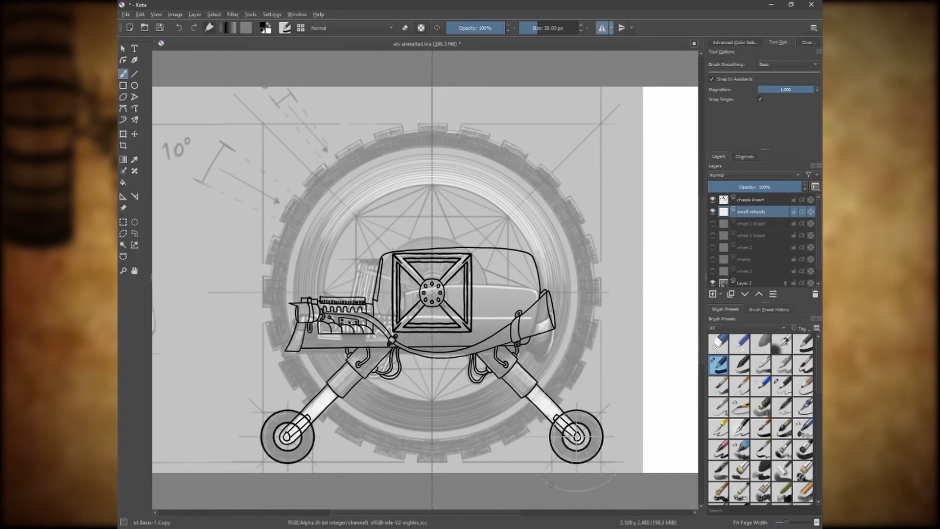
left_click(123, 196)
key("b")
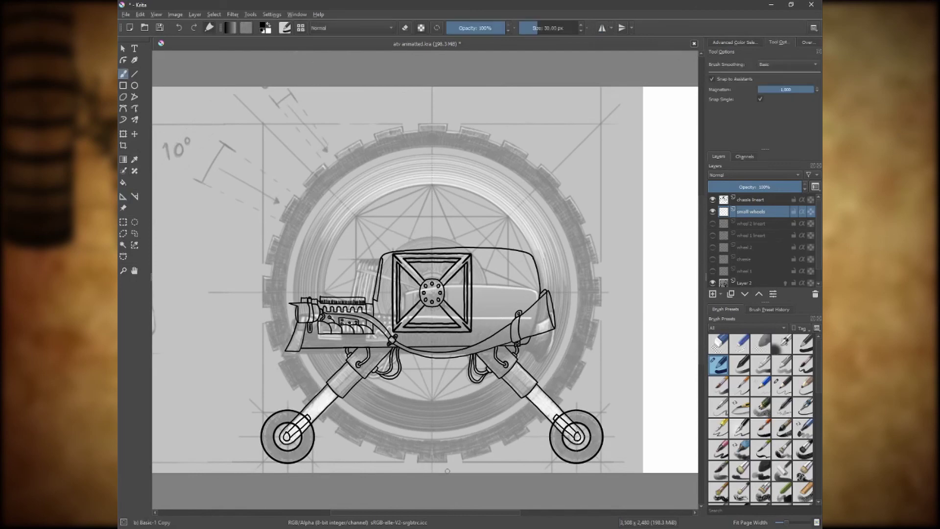
Hide the grey sketch and add a Colorize Mask to the chassis lineart layer.
left_click(712, 283)
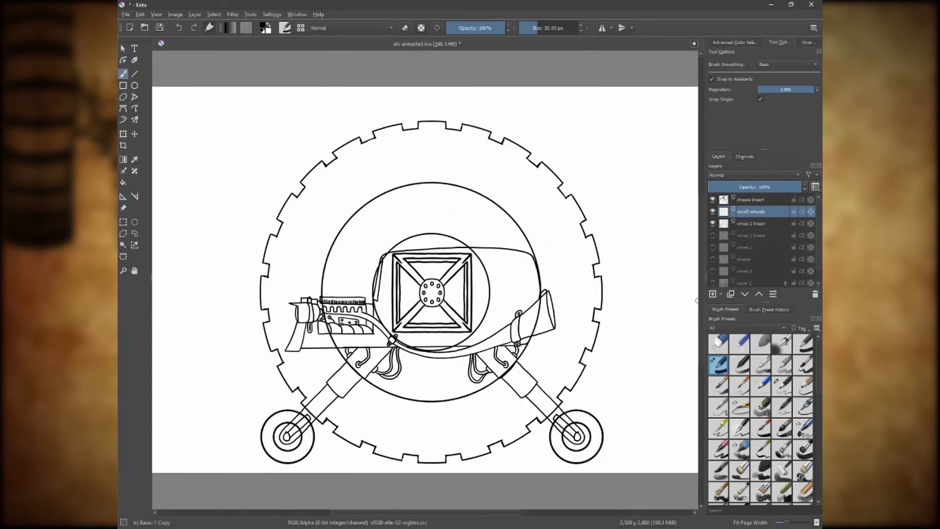
left_click(754, 199)
left_click(720, 294)
left_click(735, 397)
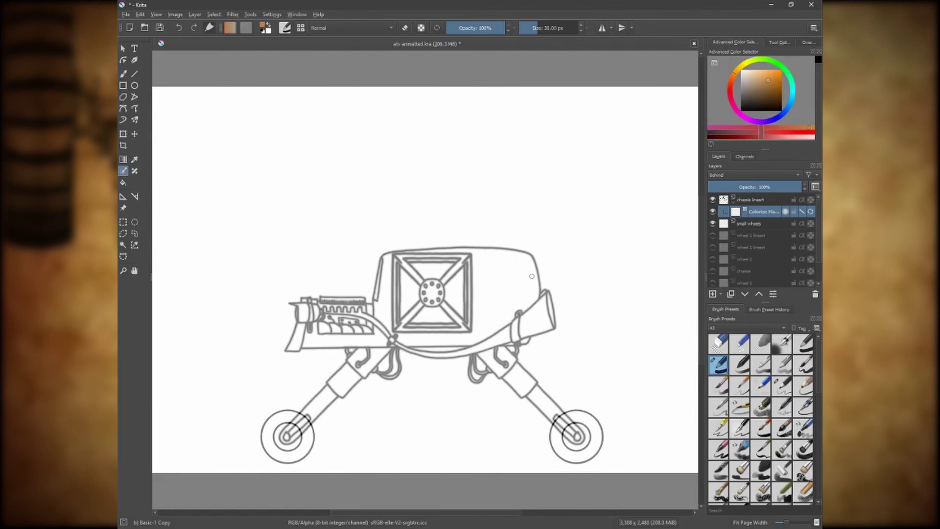
Mark chassis areas with orange colour-guide strokes using the smaller brush preset.
key("slash")
left_click_drag(505, 260, 526, 295)
key("ctrl+z")
key("slash")
left_click_drag(451, 286, 460, 300)
mouse_move(428, 267)
left_mouse_down()
mouse_move(436, 275)
mouse_move(414, 298)
left_mouse_up()
left_click_drag(406, 338, 528, 258)
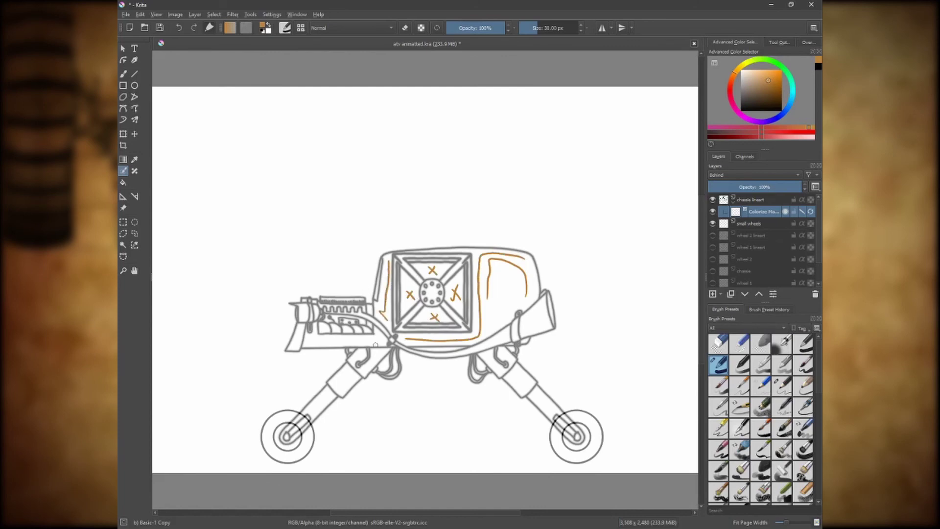
left_click_drag(388, 261, 381, 320)
mouse_move(385, 337)
left_mouse_down()
mouse_move(309, 339)
mouse_move(345, 345)
left_mouse_up()
Try a brown colour guide inside the exhaust horn, then undo the recent strokes.
left_click(743, 105)
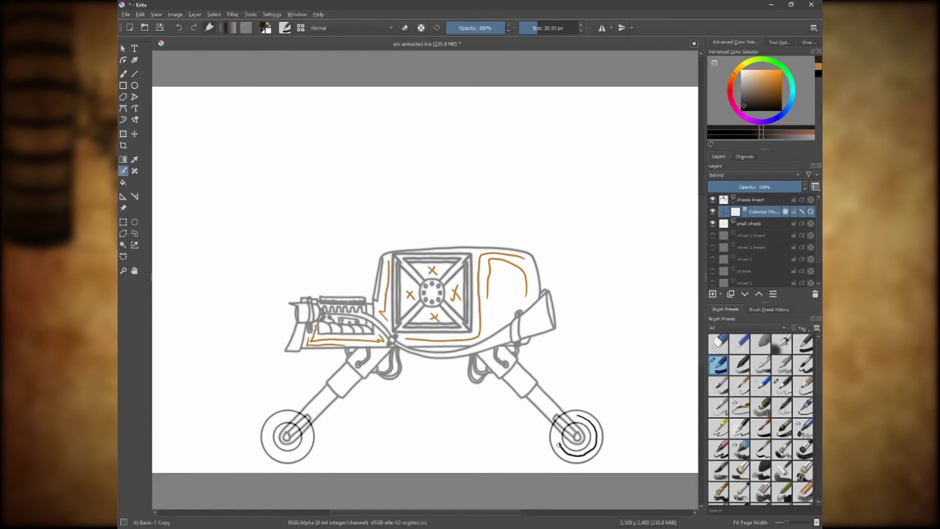
left_click(741, 89)
mouse_move(525, 328)
left_mouse_down()
mouse_move(542, 316)
mouse_move(407, 355)
left_mouse_up()
key("ctrl+z")
key("ctrl+z")
key("ctrl+z")
key("ctrl+z")
key("ctrl+z")
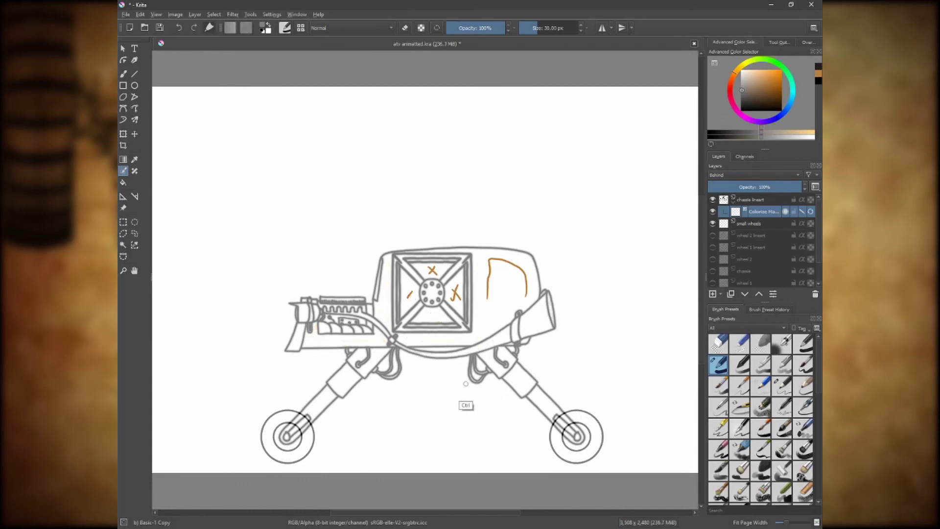
key("ctrl+z")
key("ctrl+z")
key("ctrl+z")
Filter presets to Pixel Art, choose Pixel Art Fill, and paint a dark stroke along the chassis bottom.
left_click(746, 327)
left_click(734, 179)
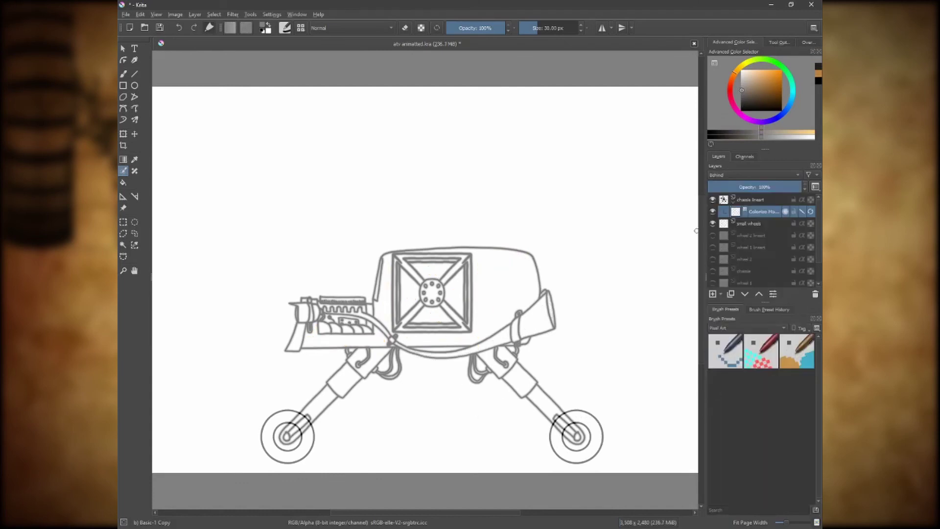
key("period")
key("period")
key("period")
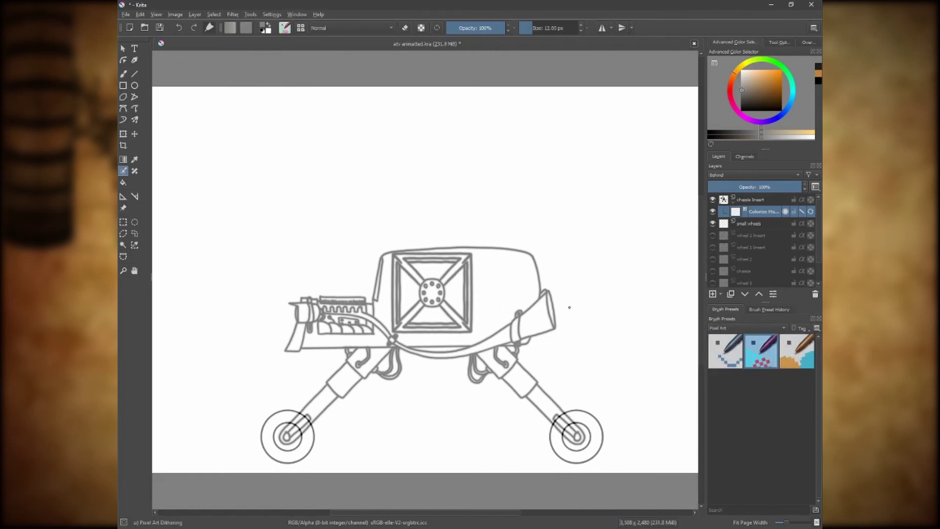
key("period")
left_click_drag(541, 308, 397, 349)
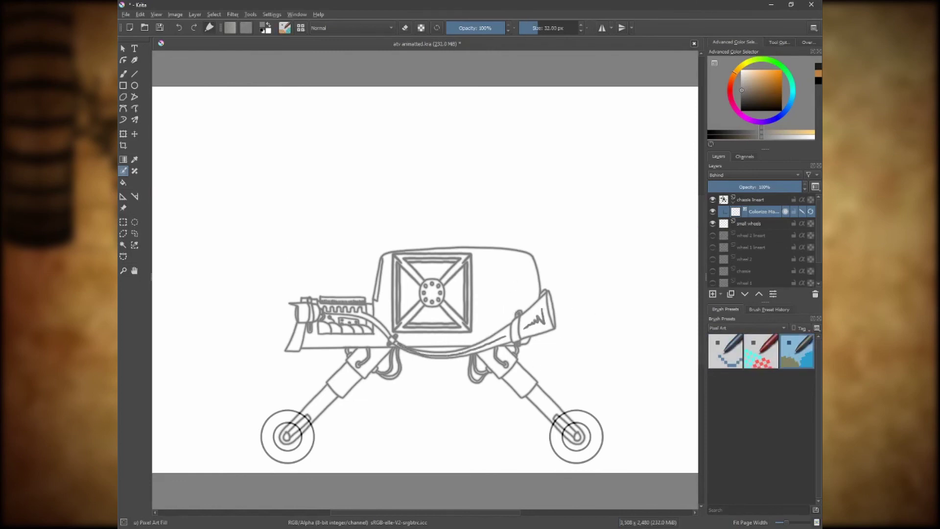
left_click_drag(364, 313, 352, 312)
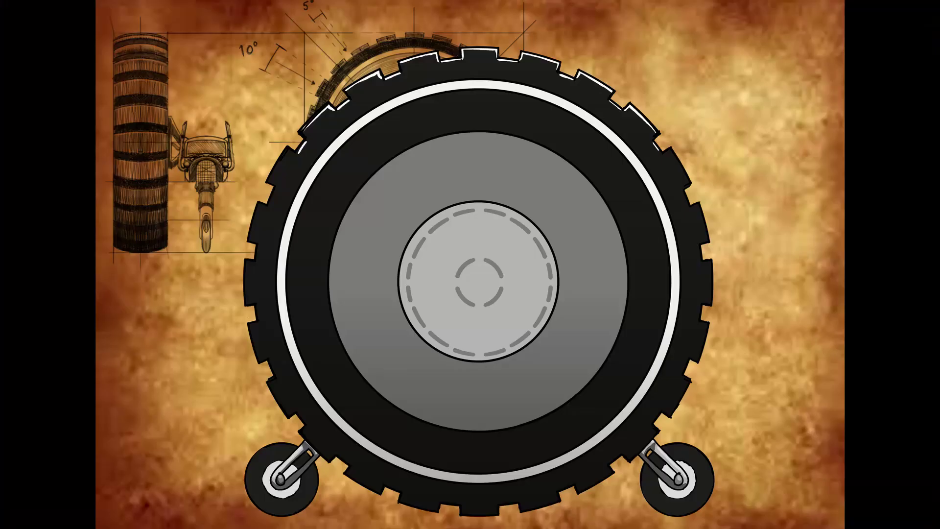